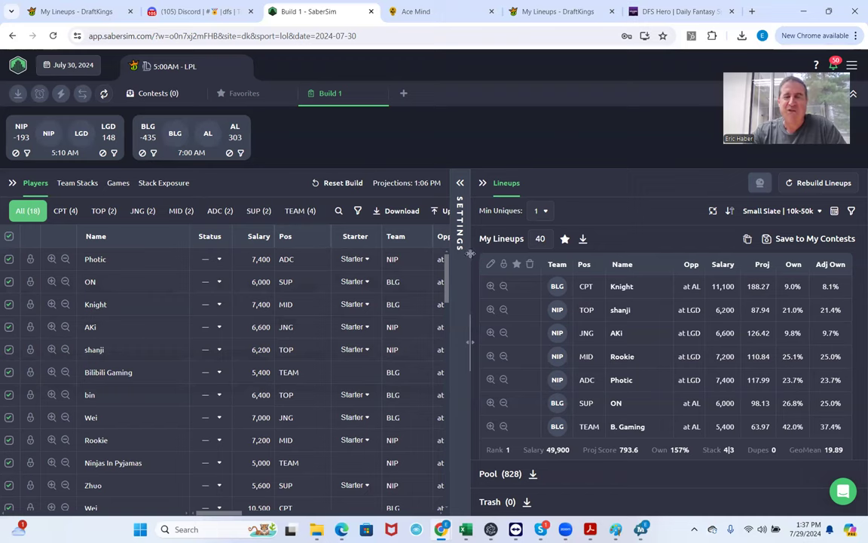
- Review the build settings and the players' percentile projections and ownership figures
click(461, 182)
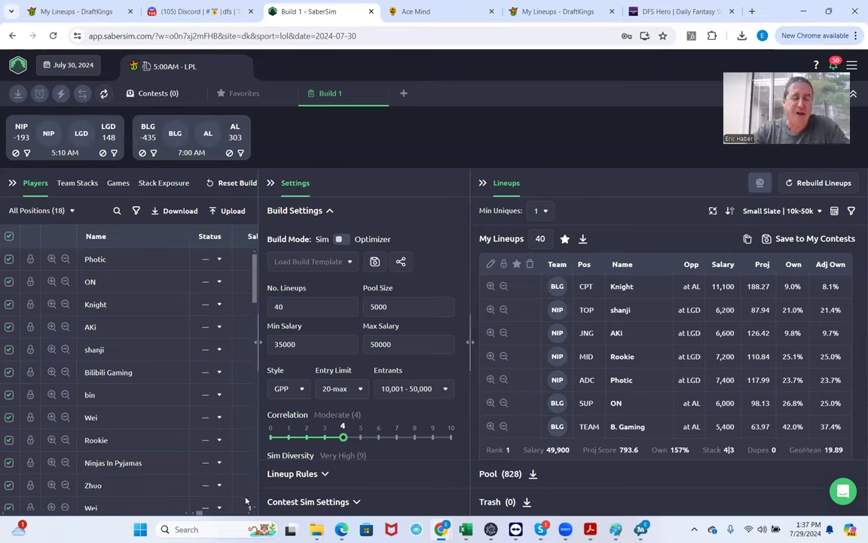
drag(196, 516, 230, 515)
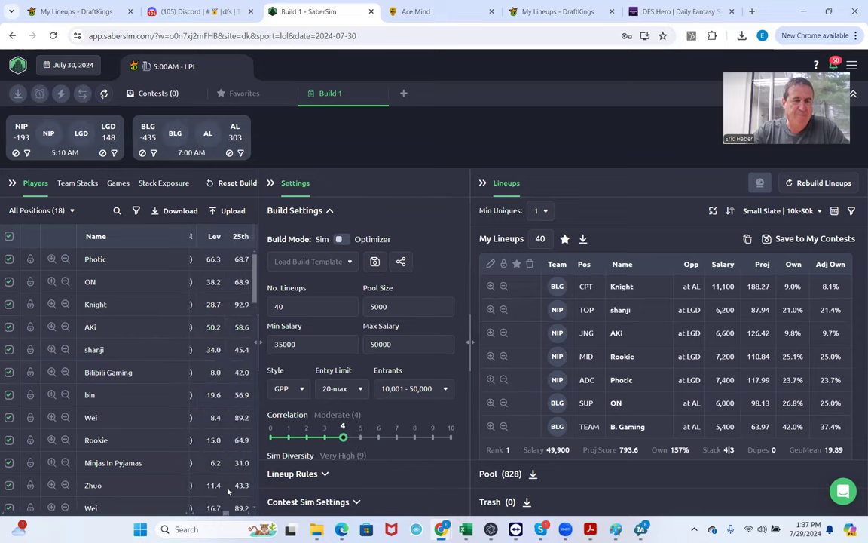
click(271, 183)
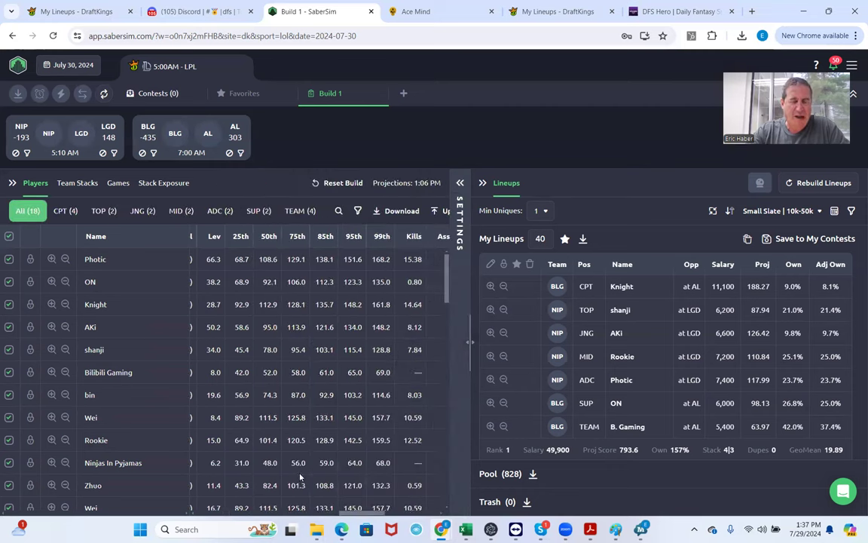
drag(365, 519, 291, 502)
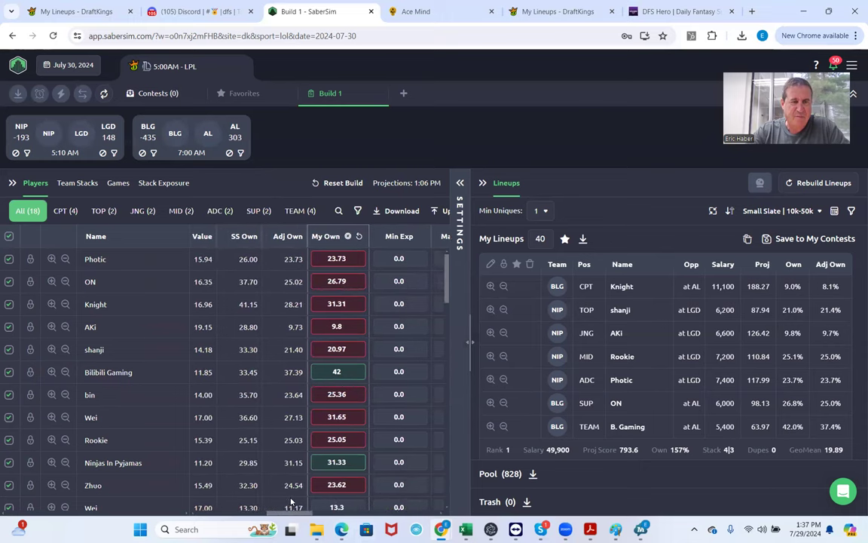
- Examine the lineup and pool exposure of each team stack and each stack type
click(78, 183)
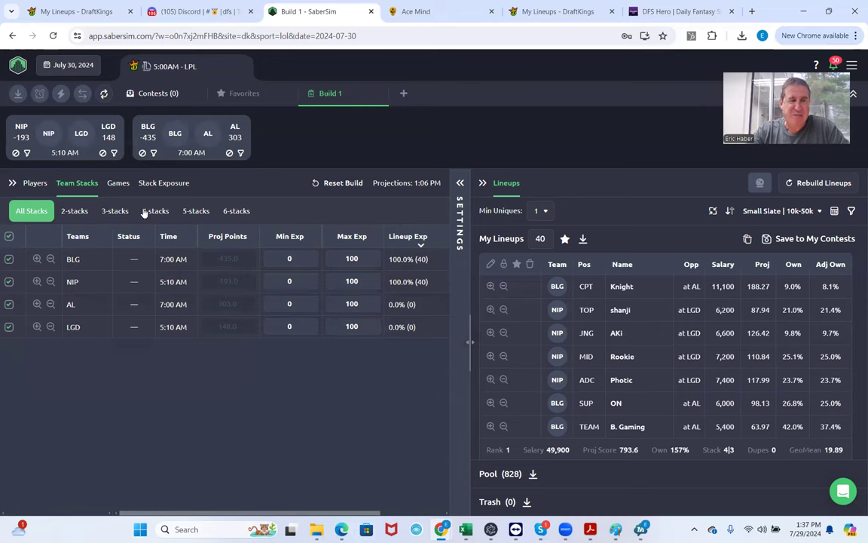
drag(376, 512, 442, 512)
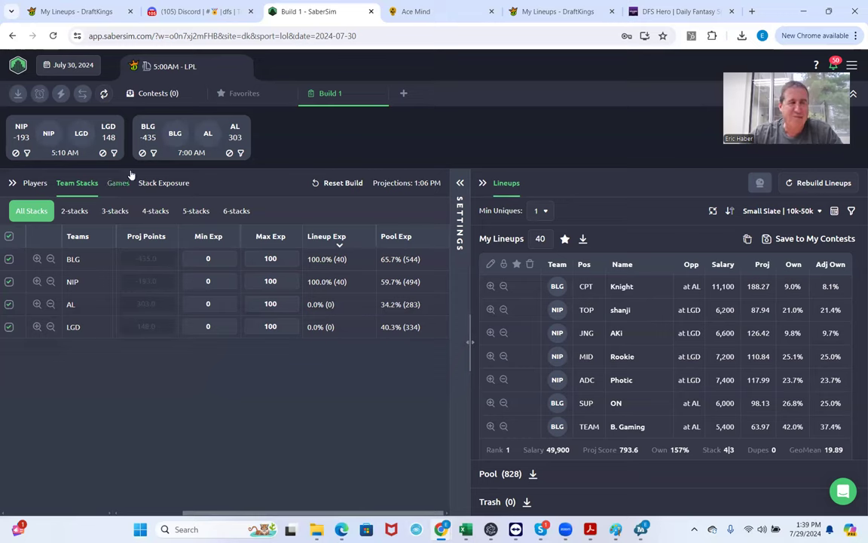
click(156, 184)
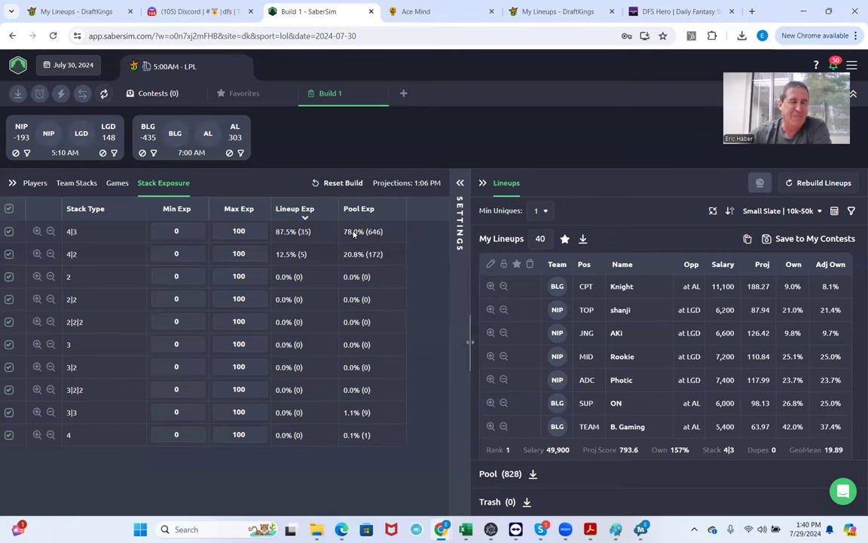
- Isolate the lineups with the 4|2 stack type, read through them, and clear the filter
click(35, 255)
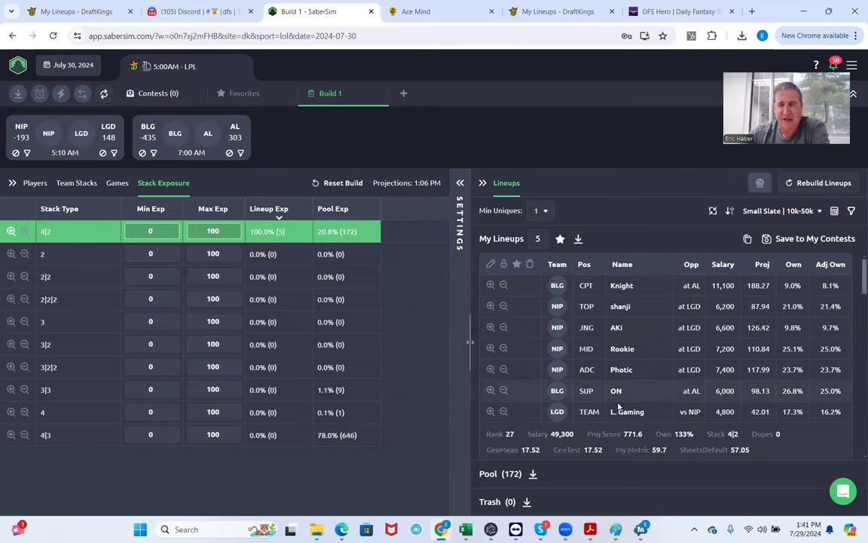
scroll(622, 416, down, 1)
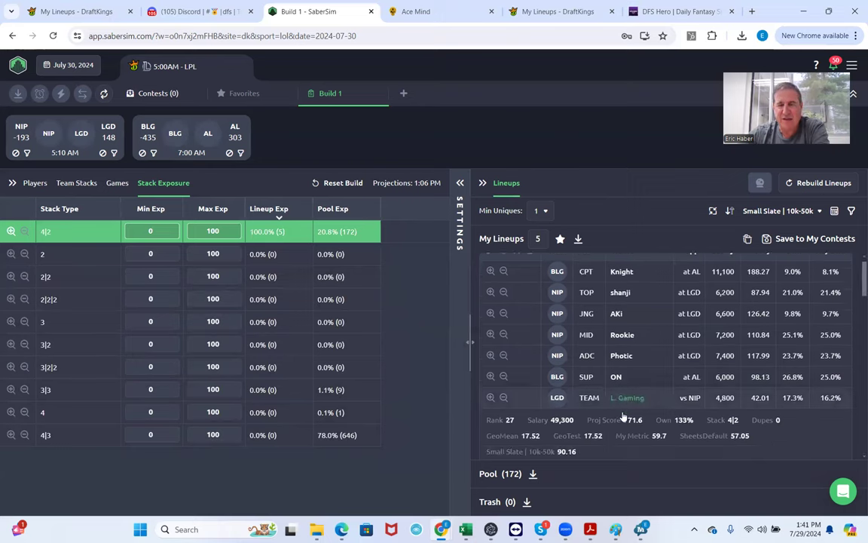
scroll(623, 416, down, 3)
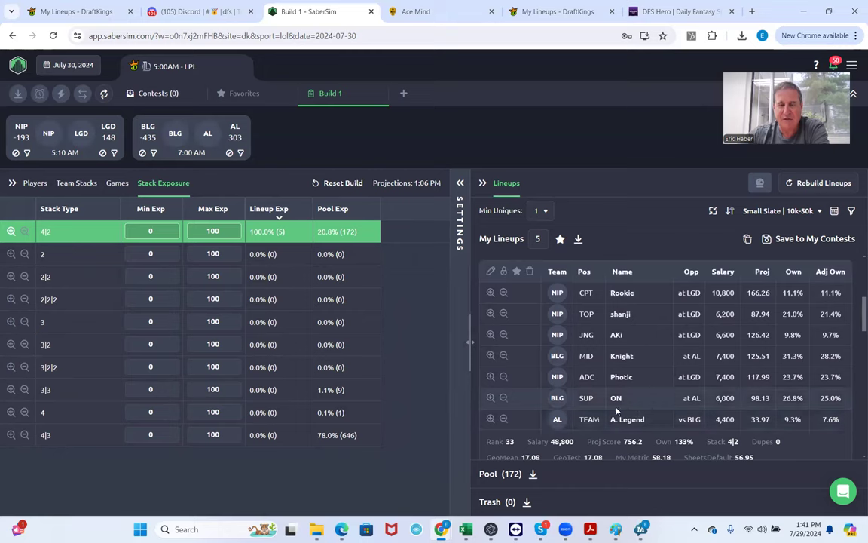
scroll(614, 416, down, 3)
scroll(613, 414, down, 3)
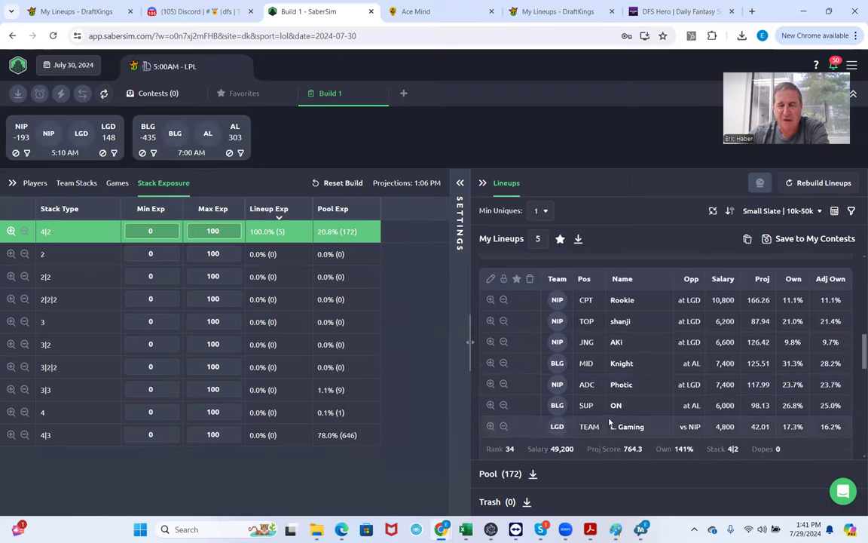
scroll(604, 419, down, 5)
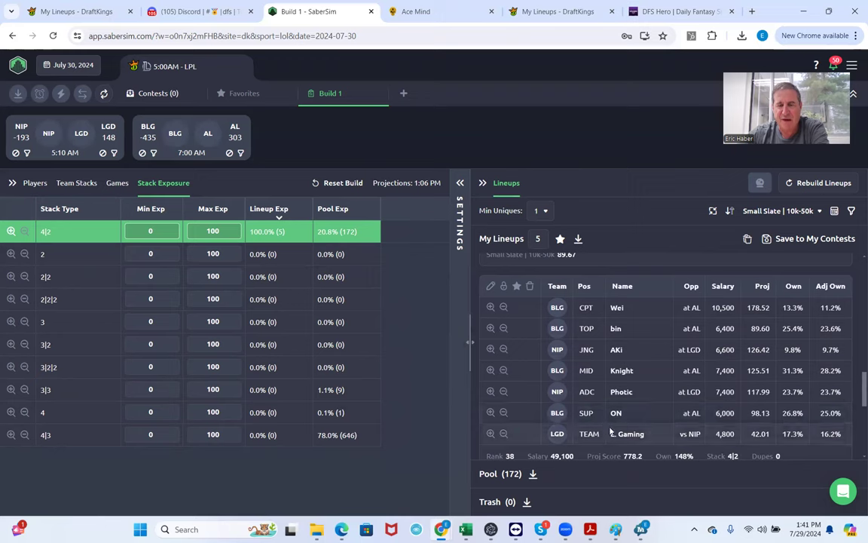
scroll(606, 432, down, 6)
scroll(610, 425, down, 1)
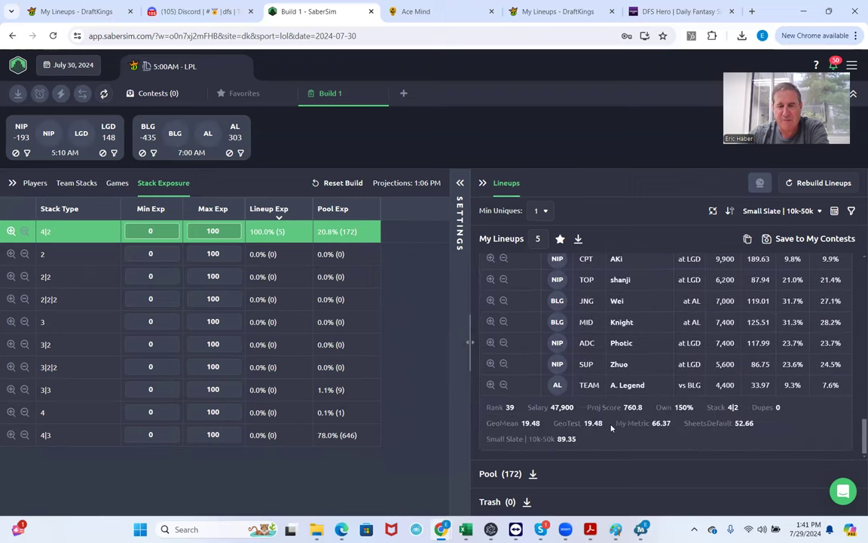
scroll(605, 424, up, 6)
scroll(602, 425, up, 10)
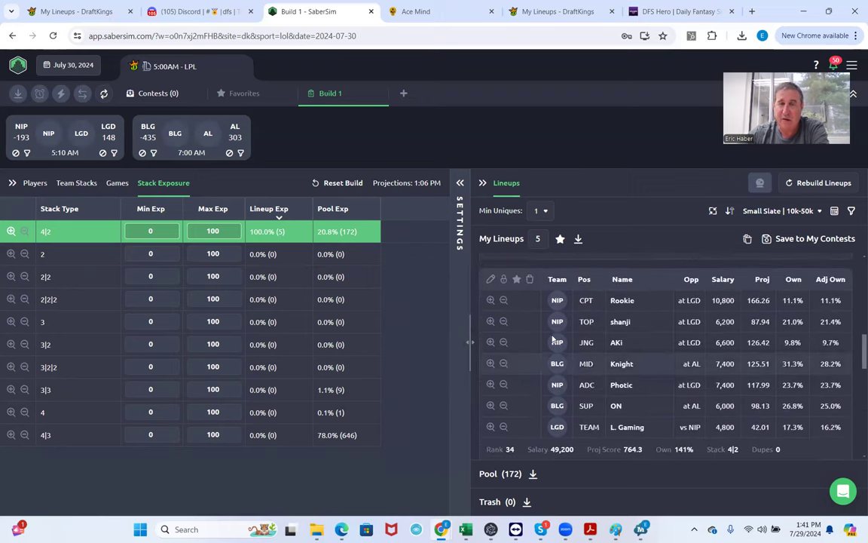
click(10, 231)
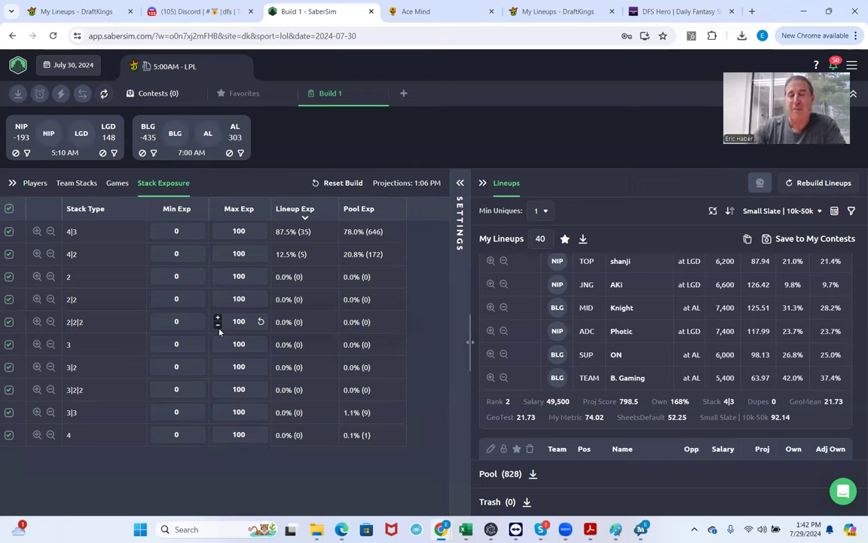
- Look over the top-ranked lineups of the full set and return to the team stack exposures
scroll(651, 375, up, 2)
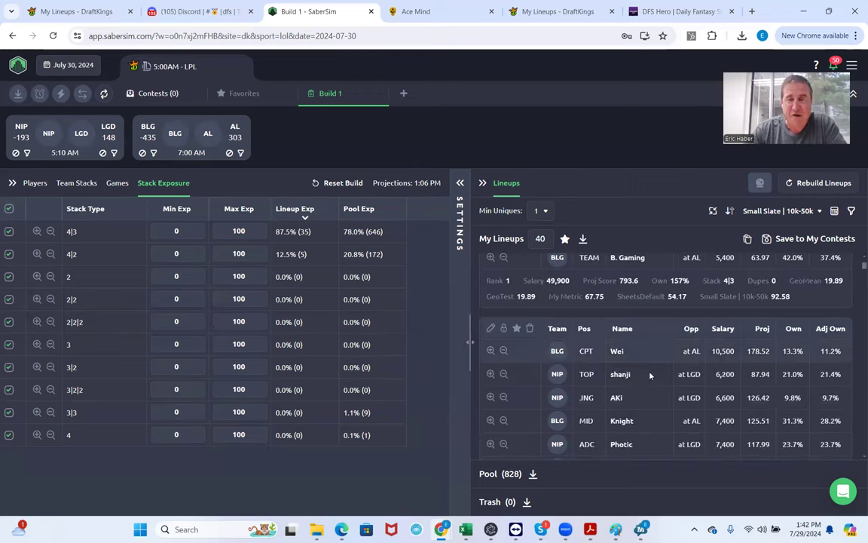
scroll(654, 380, down, 3)
scroll(653, 374, up, 2)
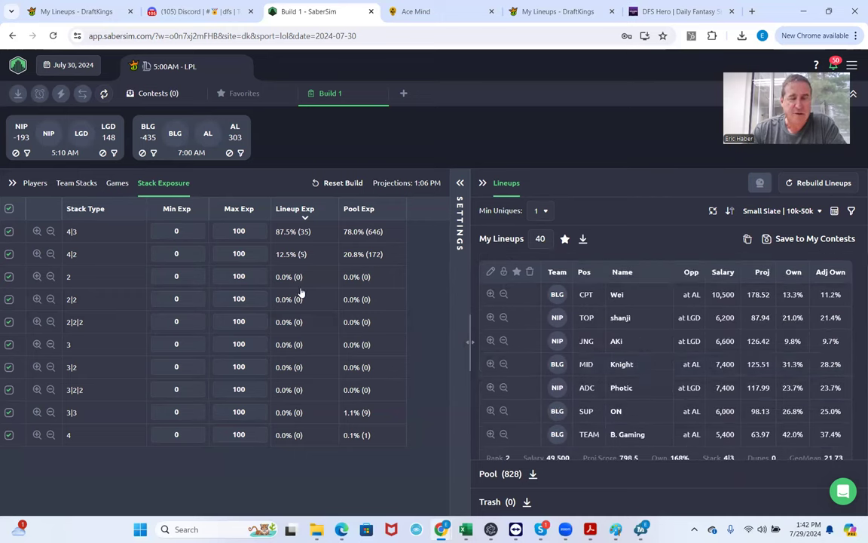
click(72, 185)
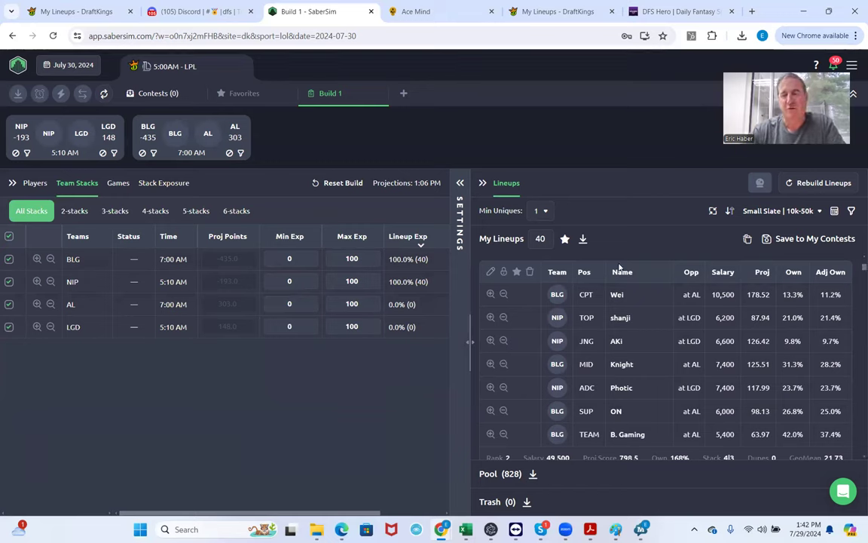
- Download the DraftKings entries template for this slate and upload DKEntries - 2024-07-29T134232.620 as the entries file for saving the lineups
click(768, 240)
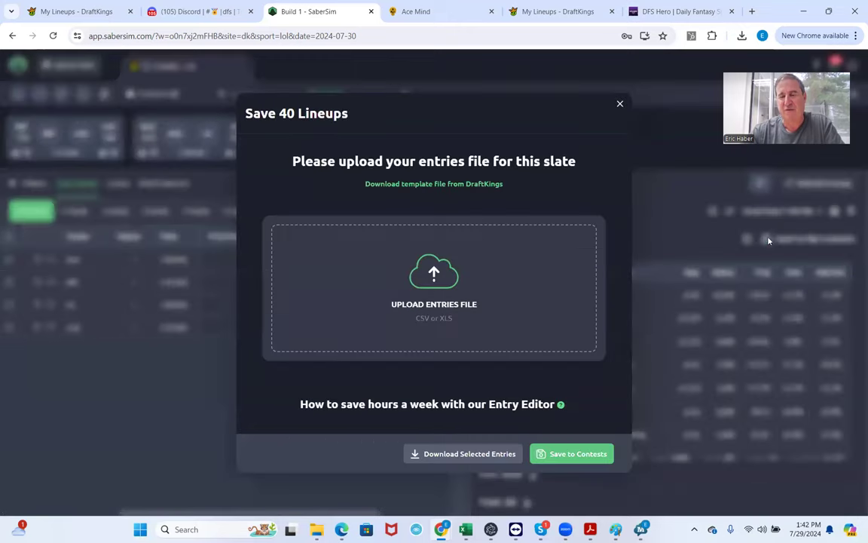
click(415, 186)
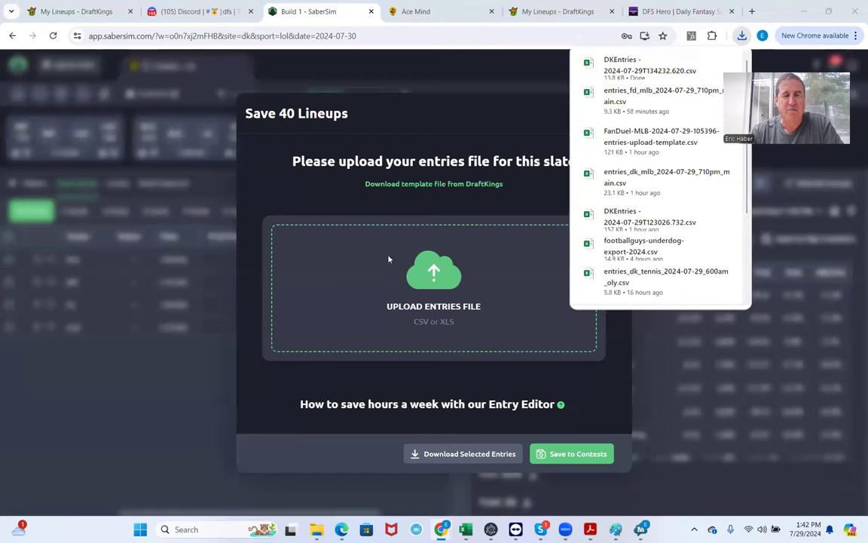
click(389, 259)
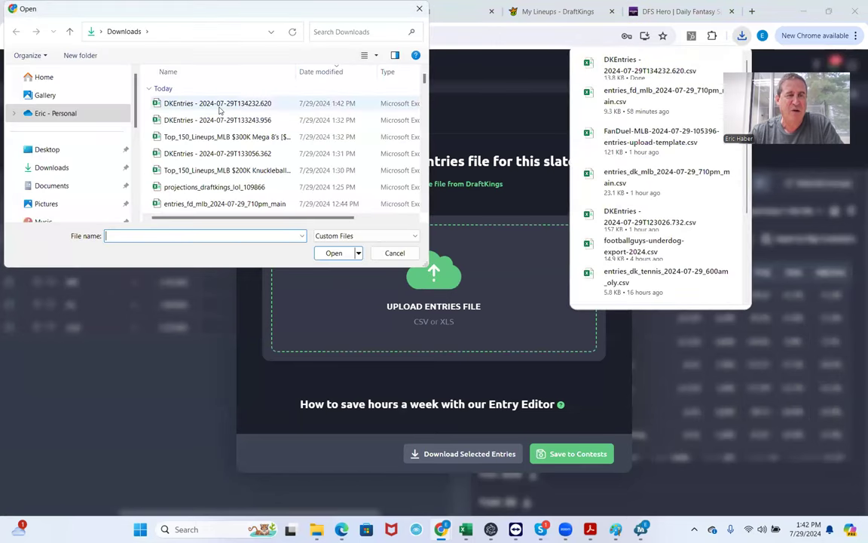
click(219, 106)
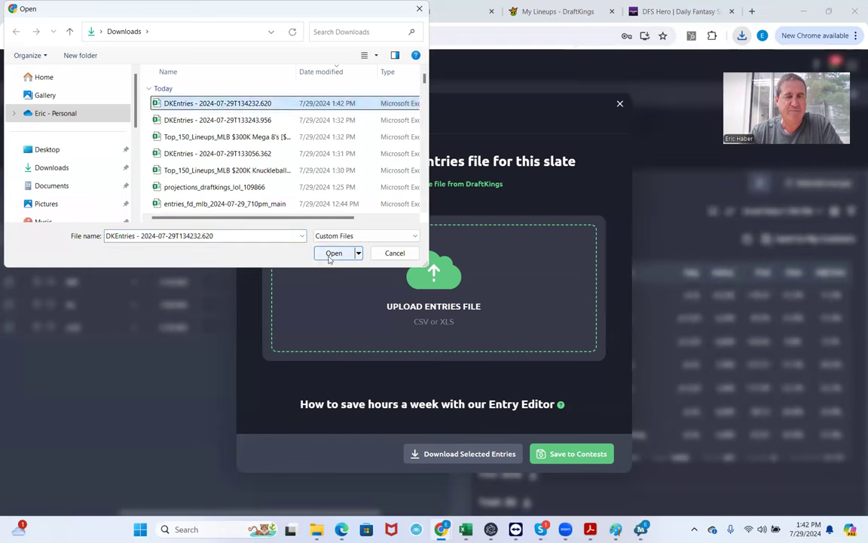
click(333, 253)
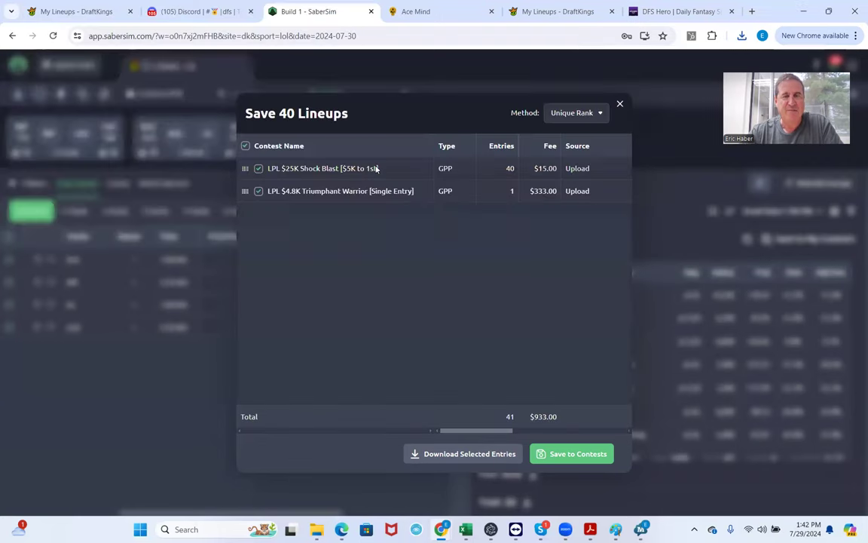
- Add a contest sim for LPL $25K Shock Blast [$5K to 1st] using SaberSim Ownership, save its settings, and close the lineup saving dialog
right_click(308, 170)
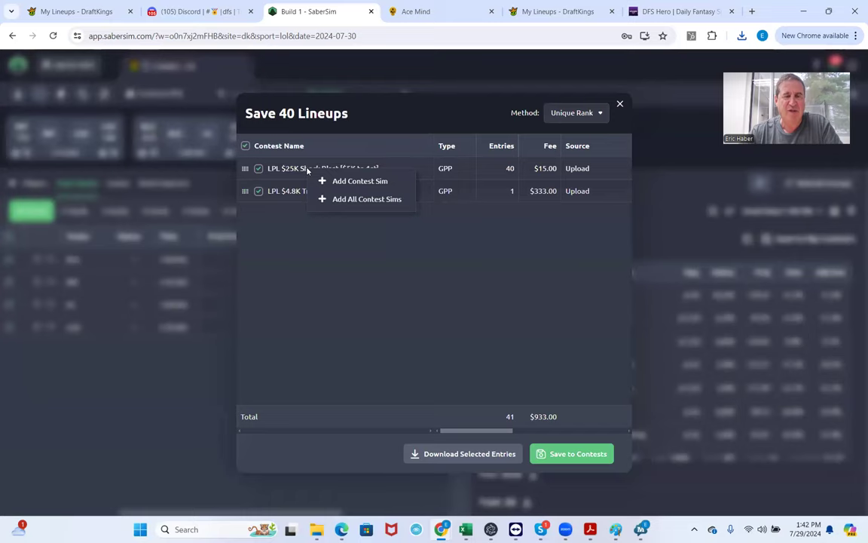
click(351, 182)
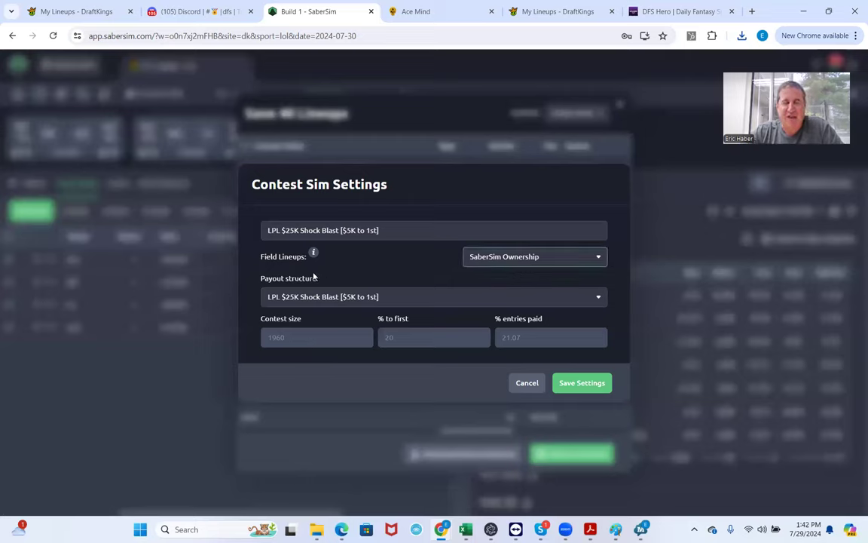
mouse_move(299, 261)
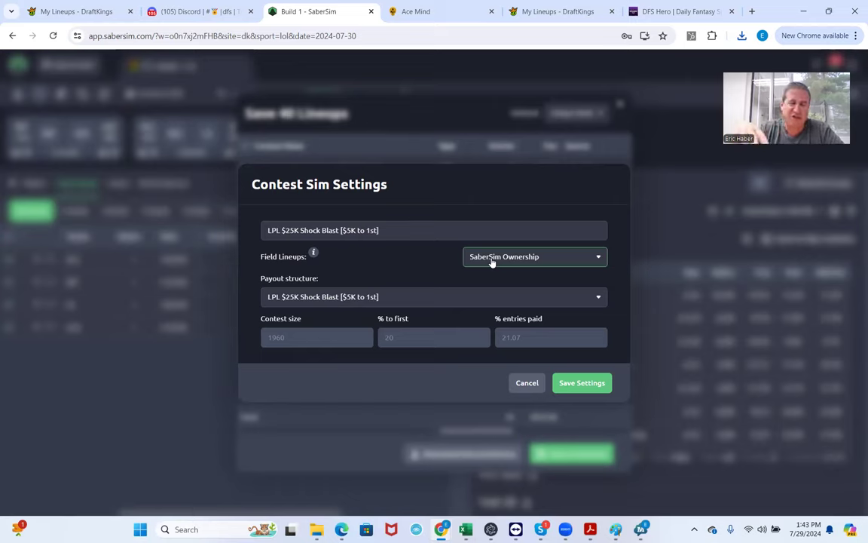
click(537, 258)
click(386, 265)
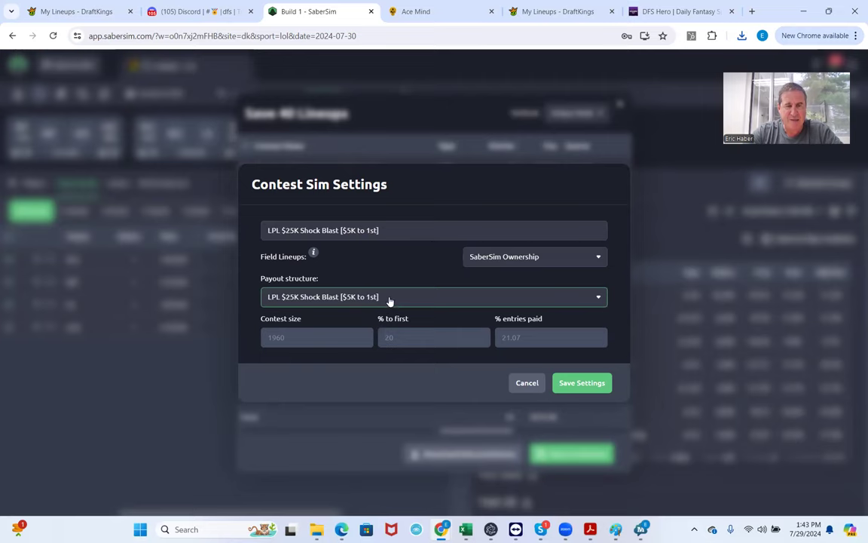
click(583, 385)
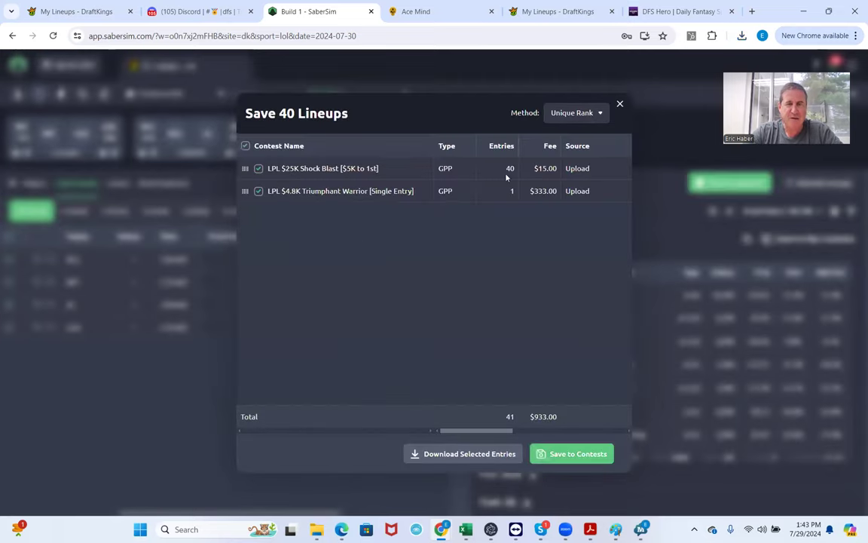
click(620, 103)
- Close the lineup saving dialog and add a new contest sim named Tri in the contest sim settings
click(459, 182)
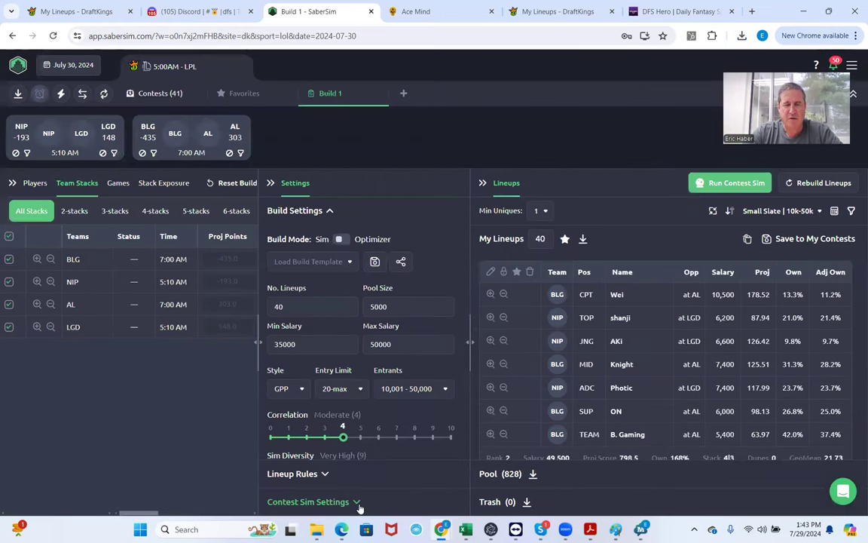
click(357, 503)
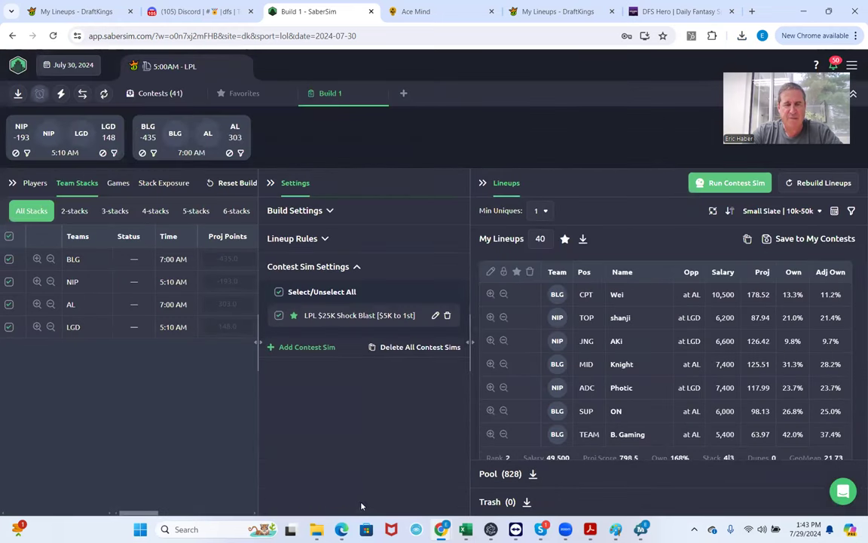
click(276, 348)
text(Tri)
key(Tab)
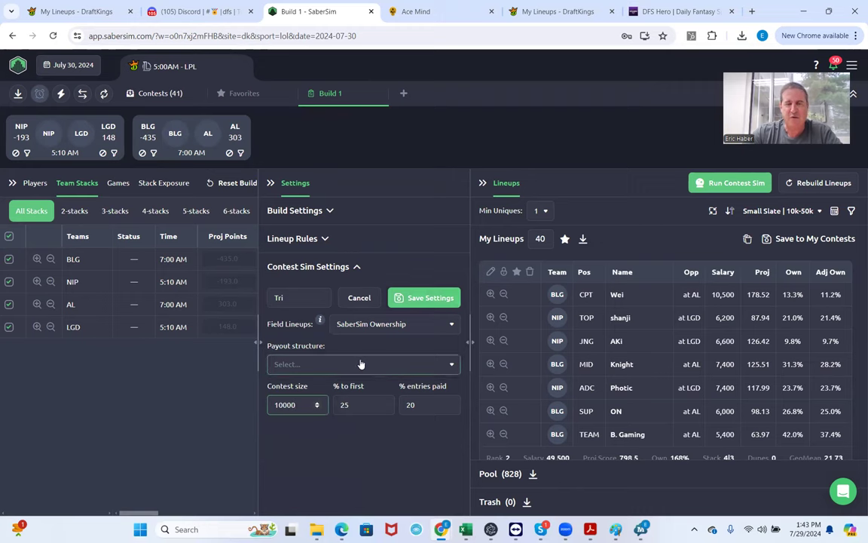
- Choose the Custom payout structure for the Tri contest sim, set the contest size to 20, and save its settings
click(359, 365)
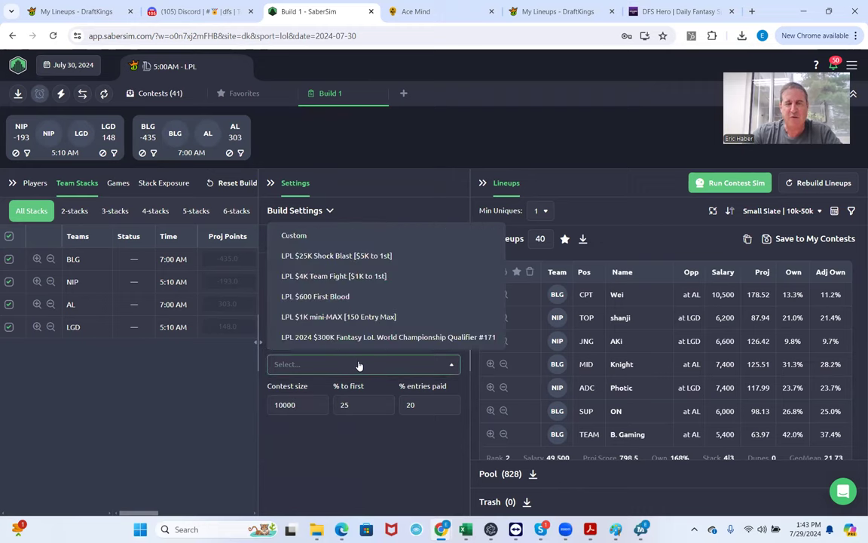
click(299, 237)
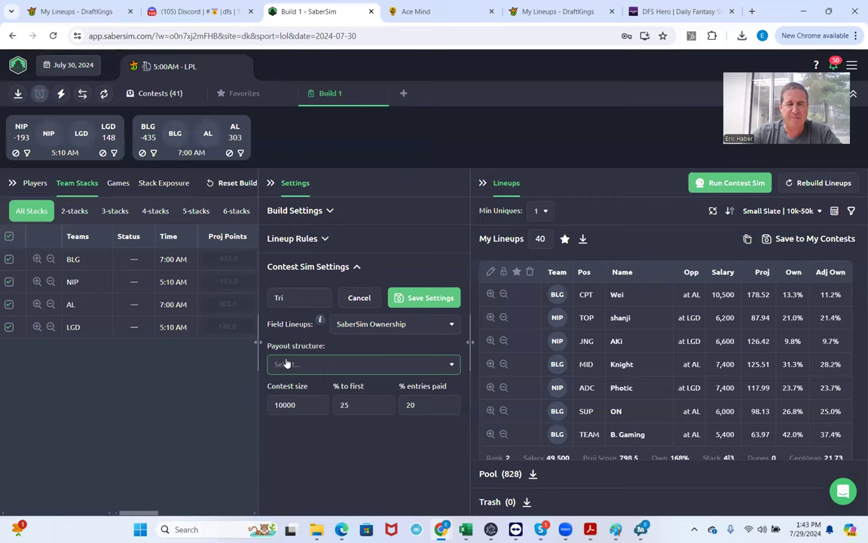
click(310, 367)
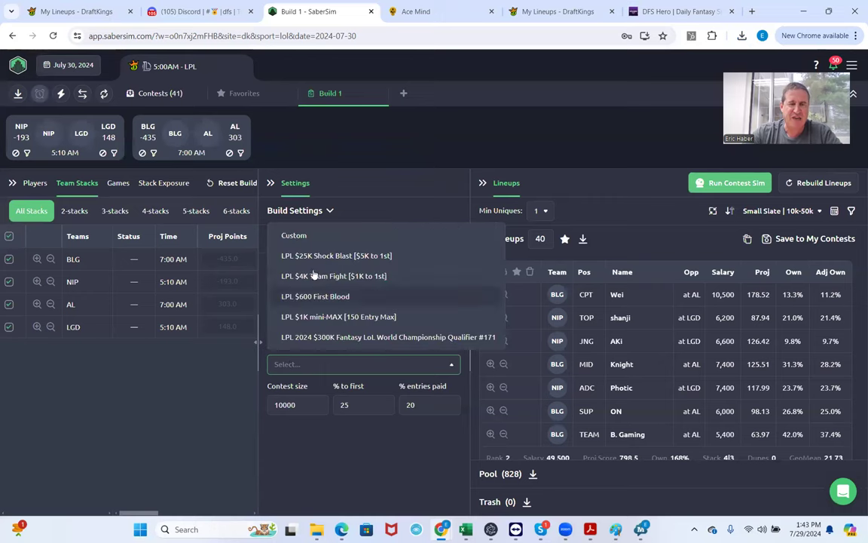
click(295, 238)
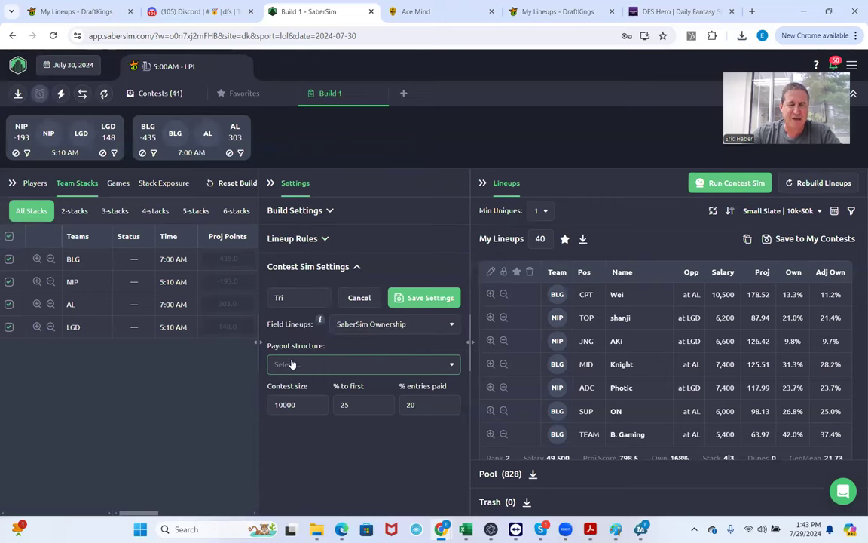
click(280, 364)
click(295, 237)
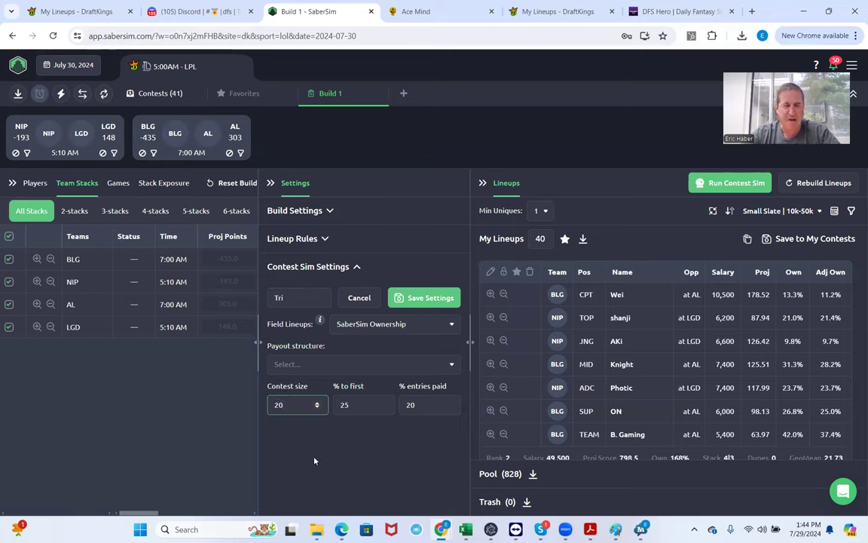
click(420, 298)
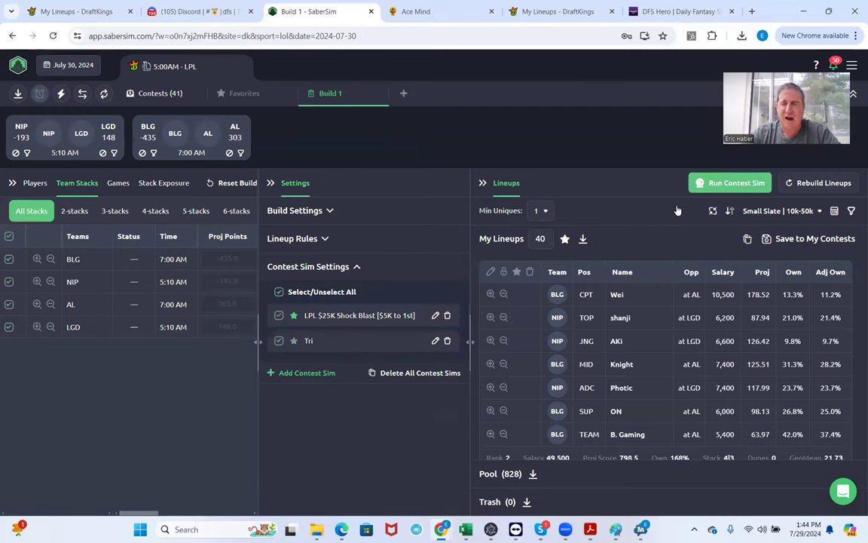
- Run the contest sim and sort the lineups by LPL $25K Shock Blast [$5K to 1st] RAROI
click(715, 182)
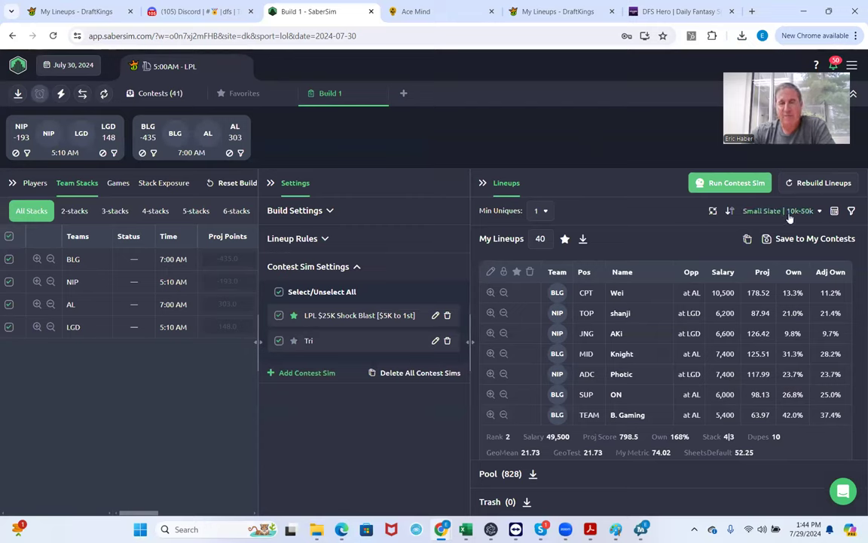
click(729, 211)
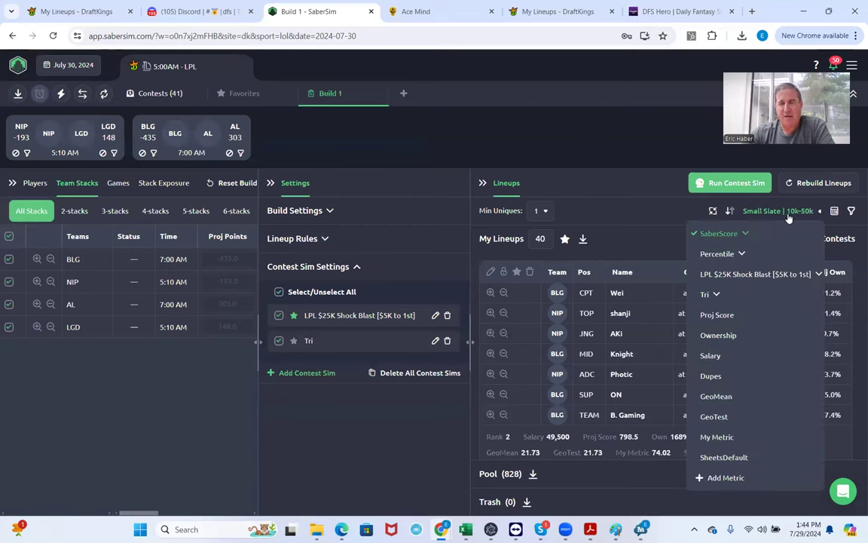
click(750, 276)
click(718, 311)
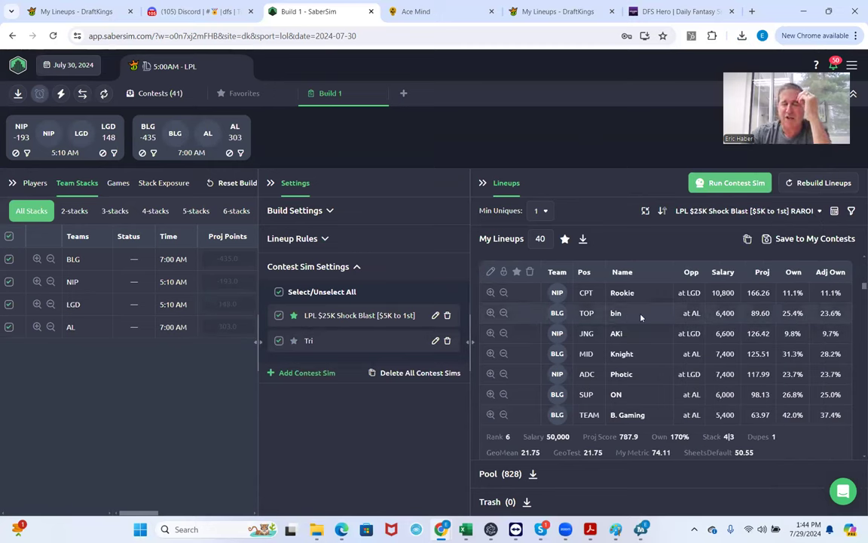
- Review the lineup, pool and entry exposures of the team stacks, followed by the lineup and pool exposures of each stack type
drag(149, 513, 212, 512)
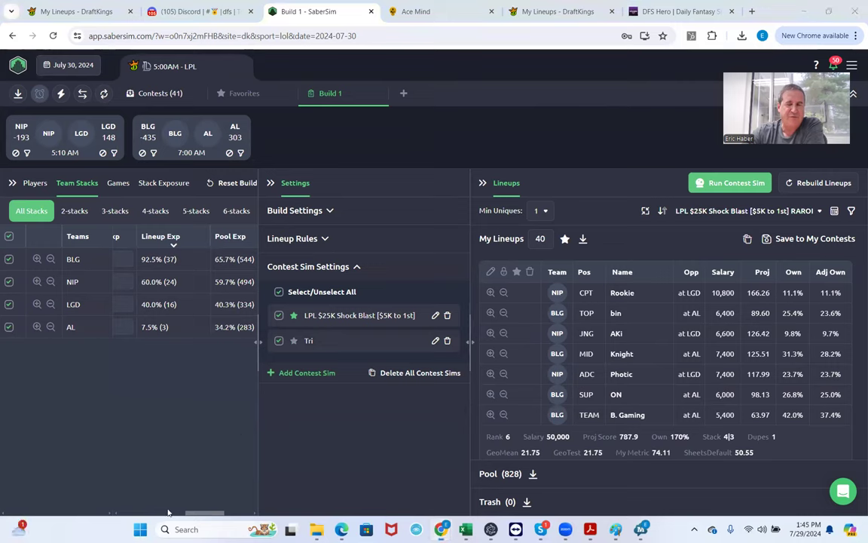
drag(188, 514, 241, 484)
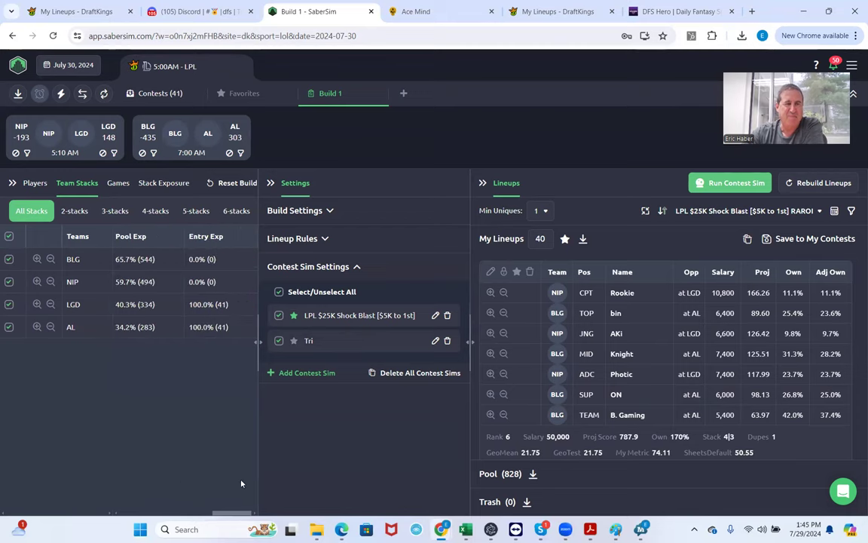
drag(241, 483, 124, 469)
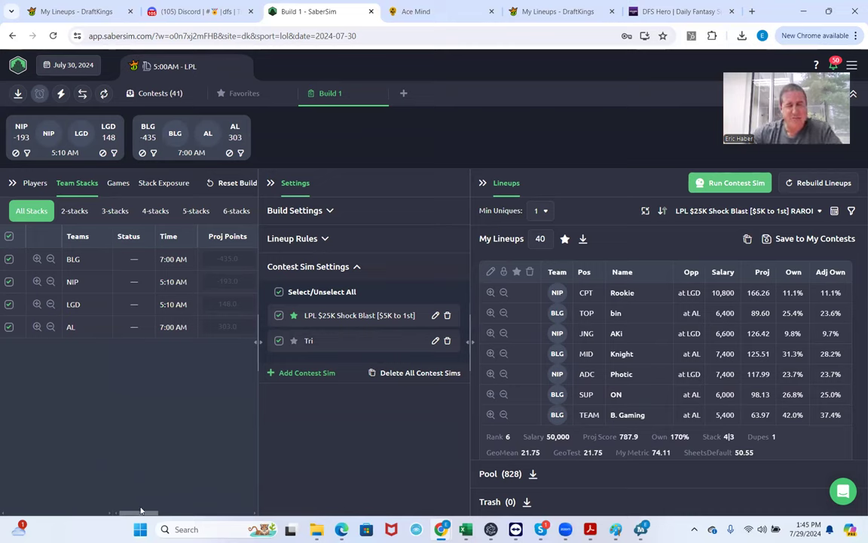
scroll(143, 507, right, 4)
scroll(147, 503, left, 4)
click(163, 182)
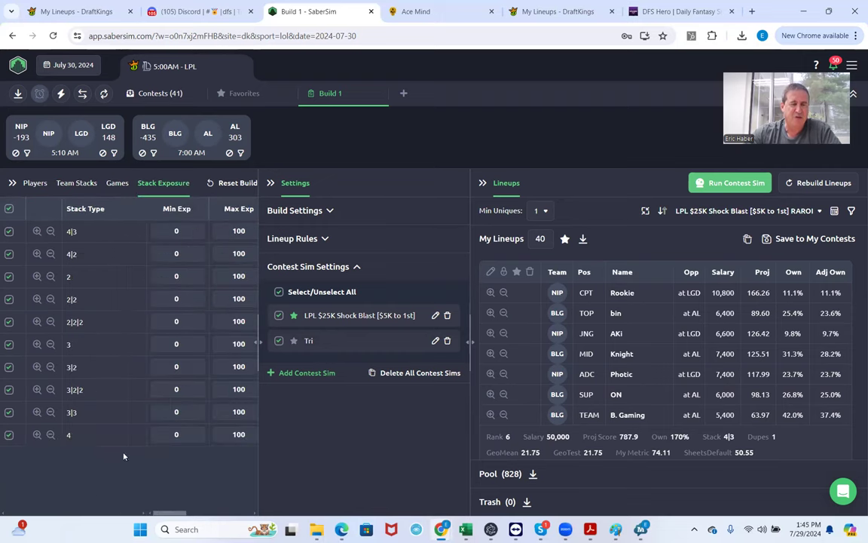
scroll(201, 512, right, 3)
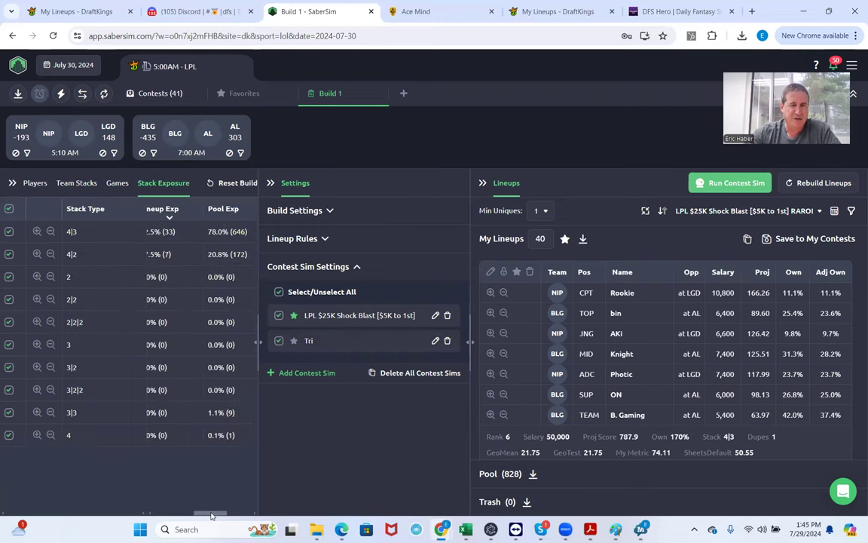
scroll(208, 513, left, 2)
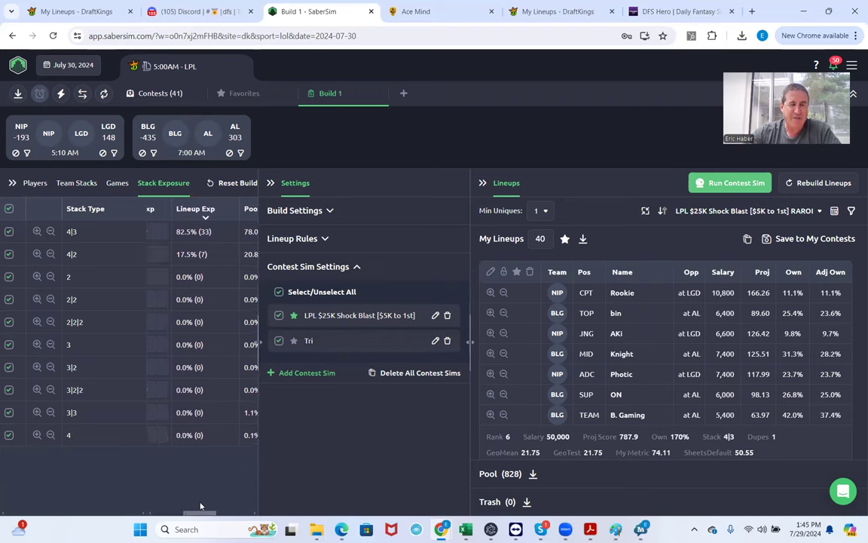
scroll(199, 505, right, 1)
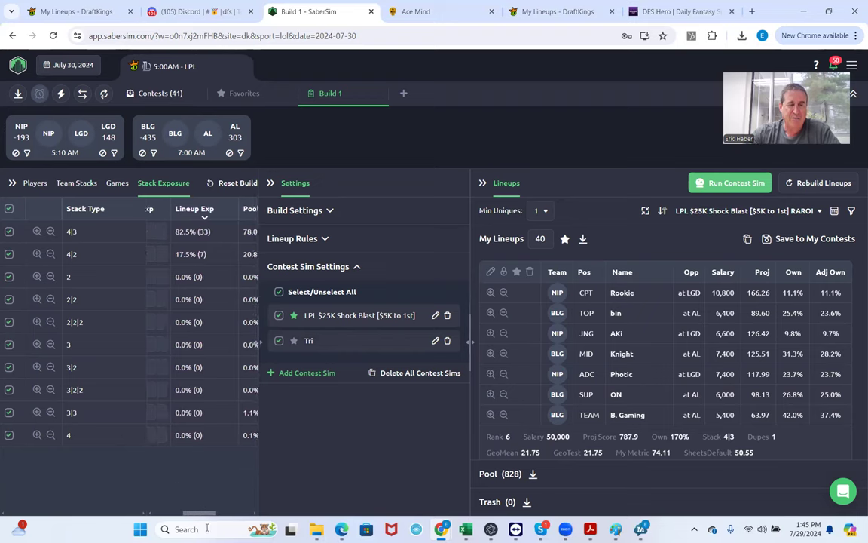
scroll(193, 513, left, 2)
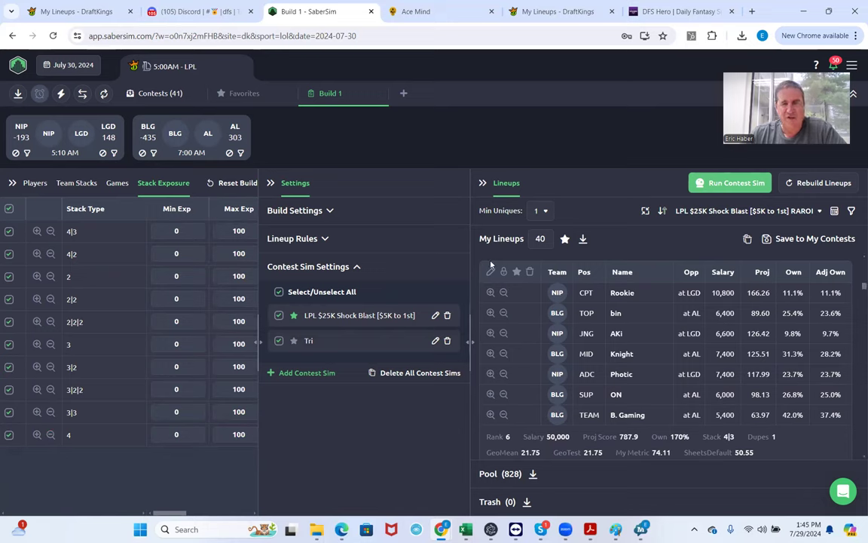
- Set the minimum uniques to 2 and check the lineup exposures of the team stacks and stack types
click(542, 214)
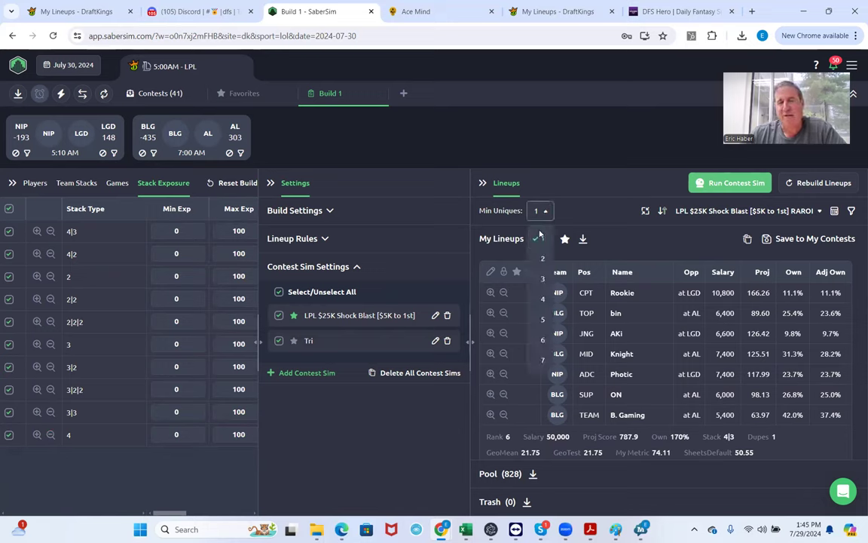
click(540, 246)
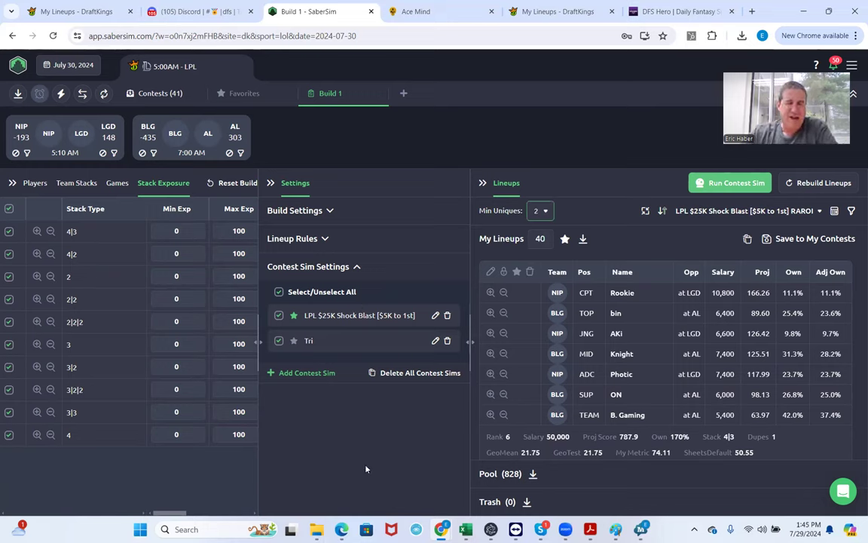
click(80, 186)
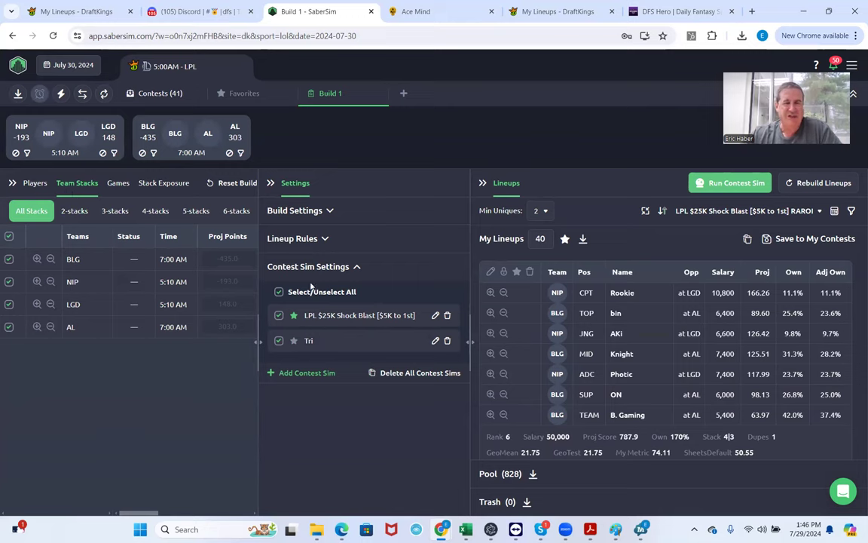
click(165, 183)
drag(167, 513, 198, 517)
click(77, 183)
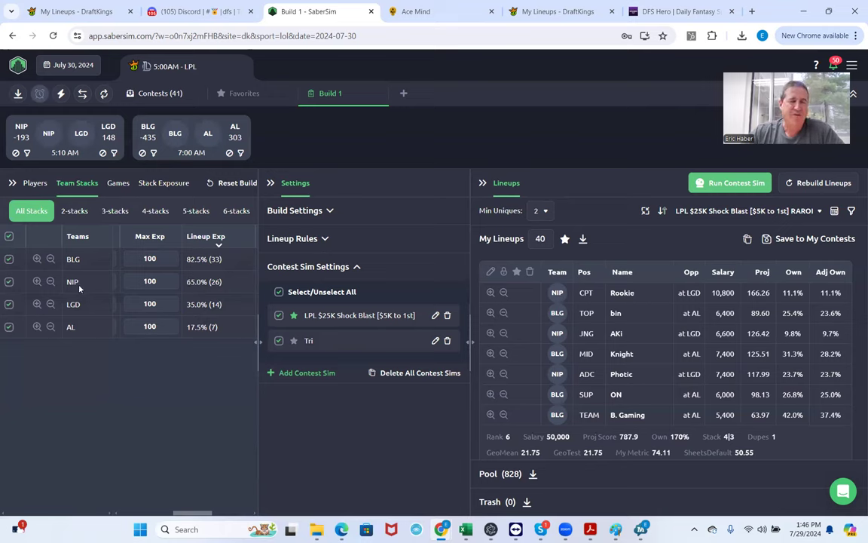
click(160, 185)
drag(177, 515, 197, 516)
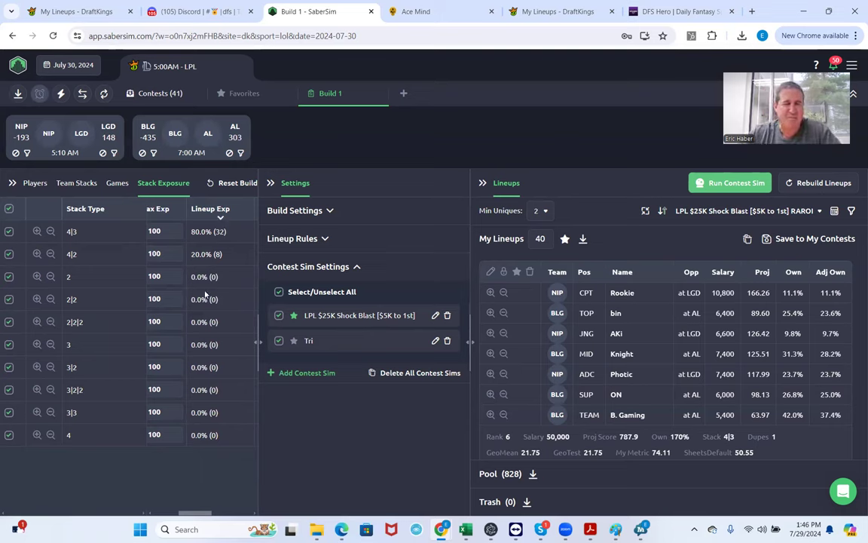
- Filter the re-sorted lineups to the 4|2 stack type, read their players and sim results, and clear the filter
click(37, 254)
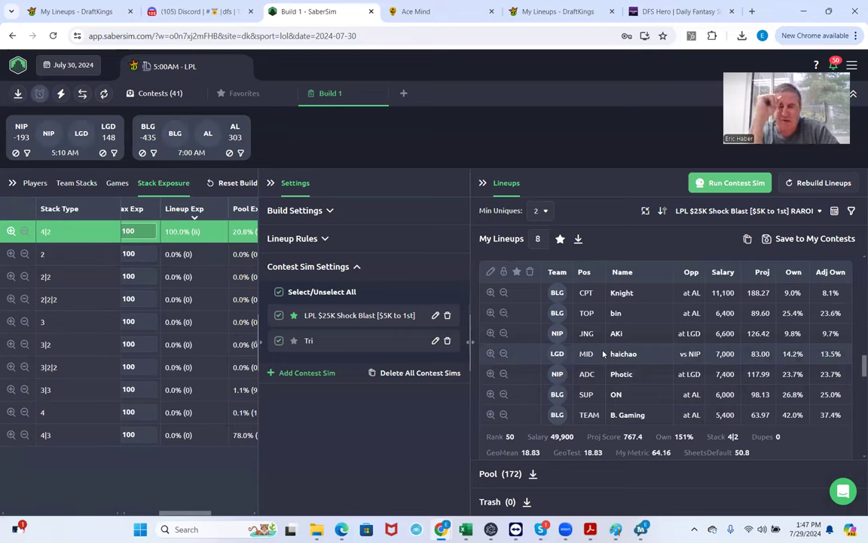
scroll(619, 363, down, 1)
scroll(619, 364, down, 2)
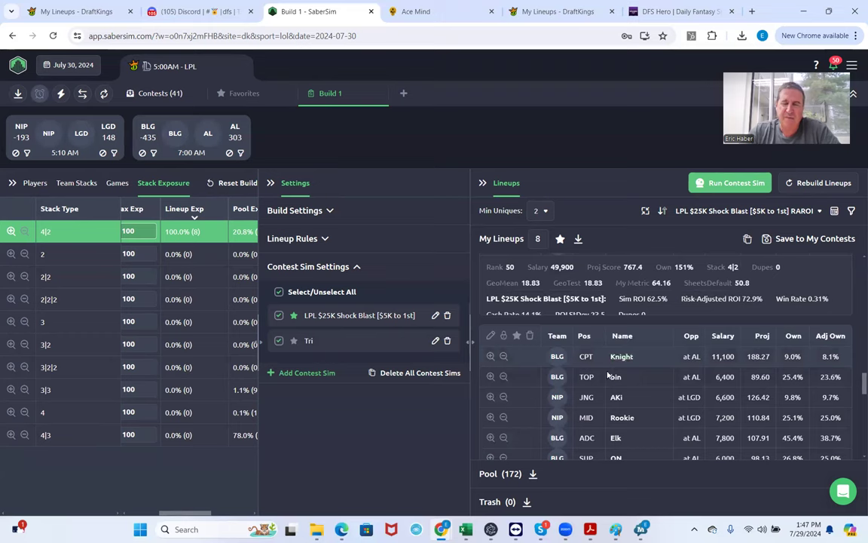
scroll(628, 396, down, 1)
scroll(626, 397, down, 5)
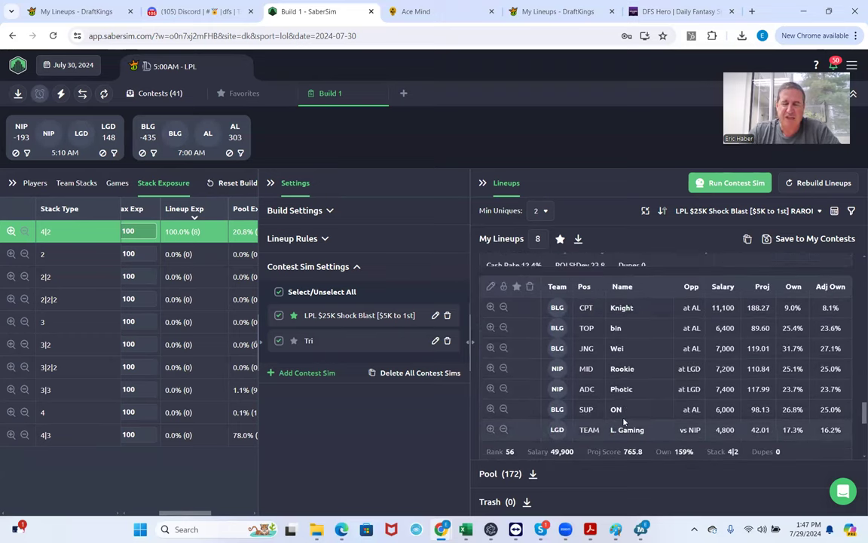
scroll(610, 422, down, 5)
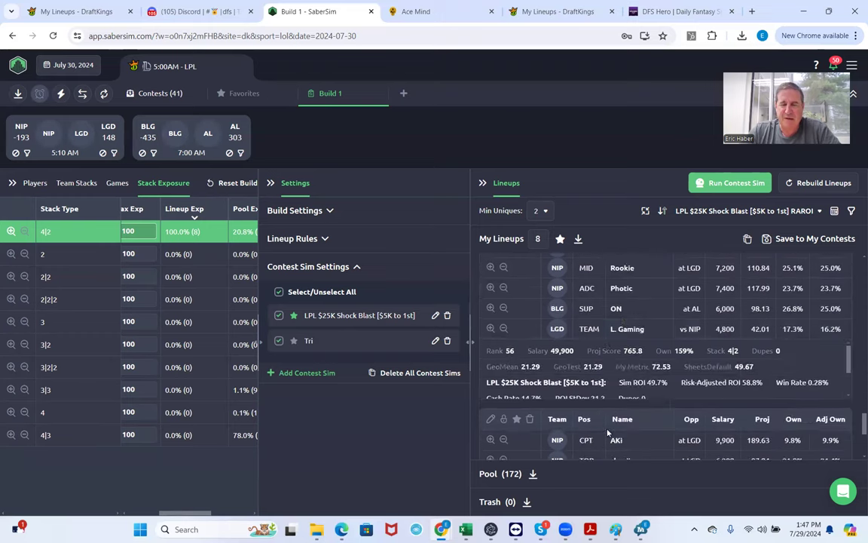
scroll(613, 416, up, 1)
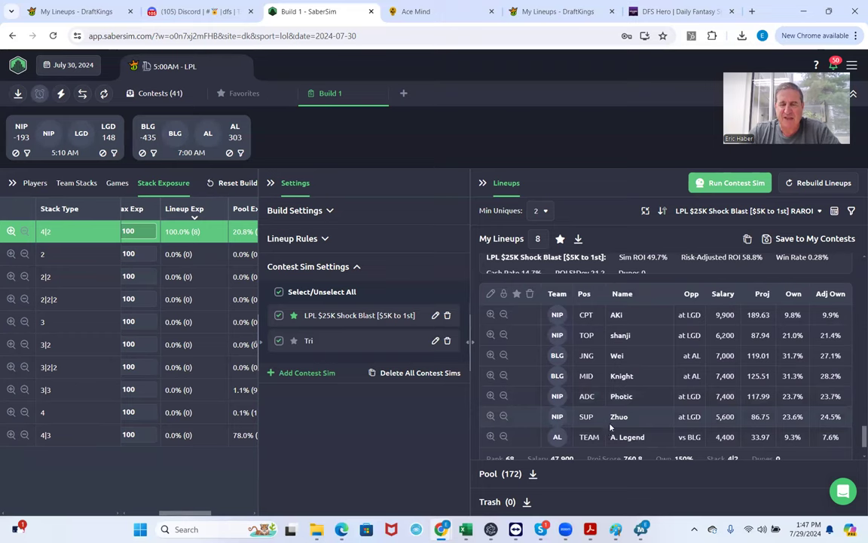
scroll(612, 417, down, 1)
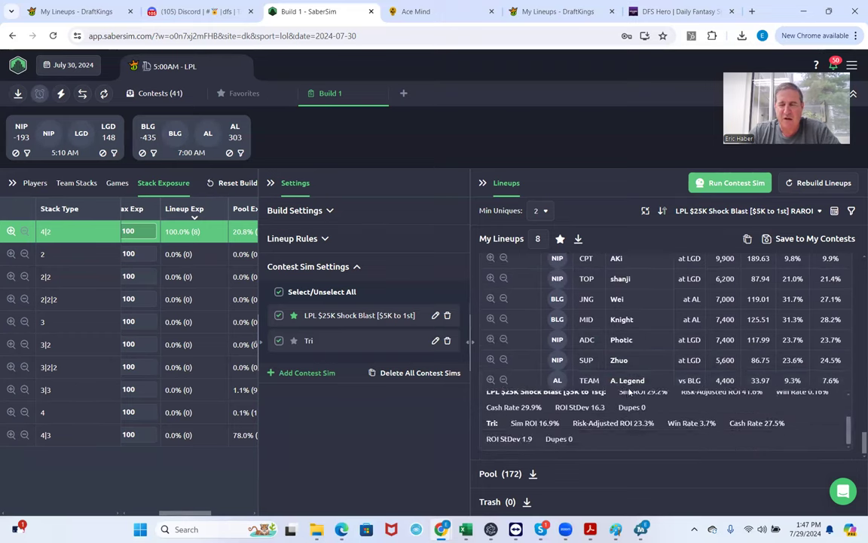
scroll(629, 390, up, 10)
scroll(624, 372, up, 6)
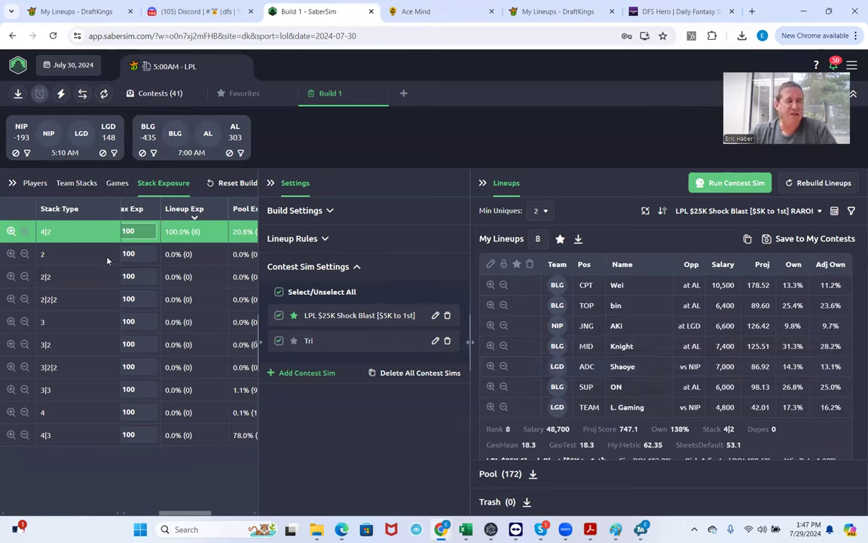
click(9, 232)
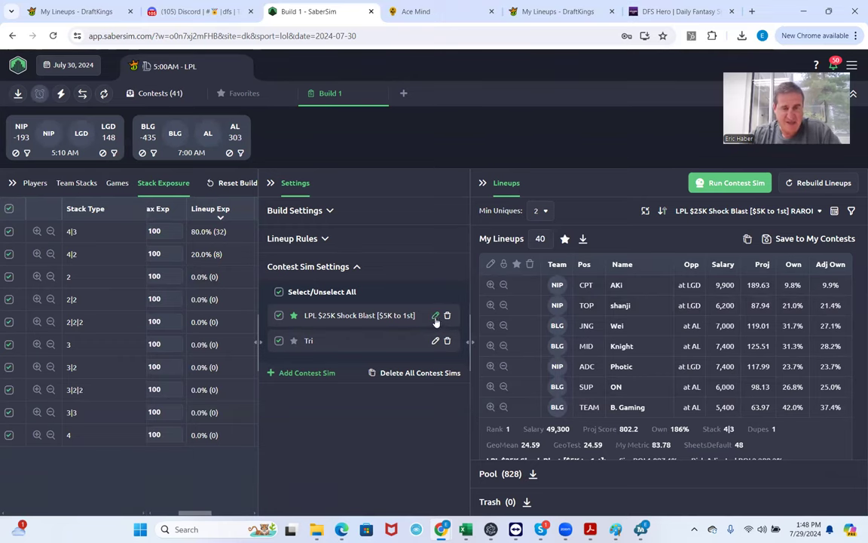
- Set the field lineups of the LPL $25K Shock Blast [$5K to 1st] contest sim to Build 1 and save its settings
click(435, 316)
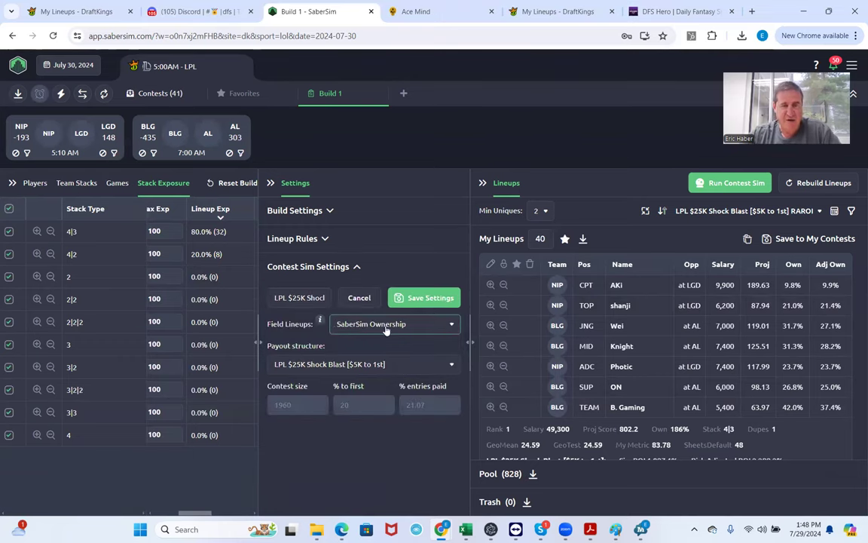
click(388, 324)
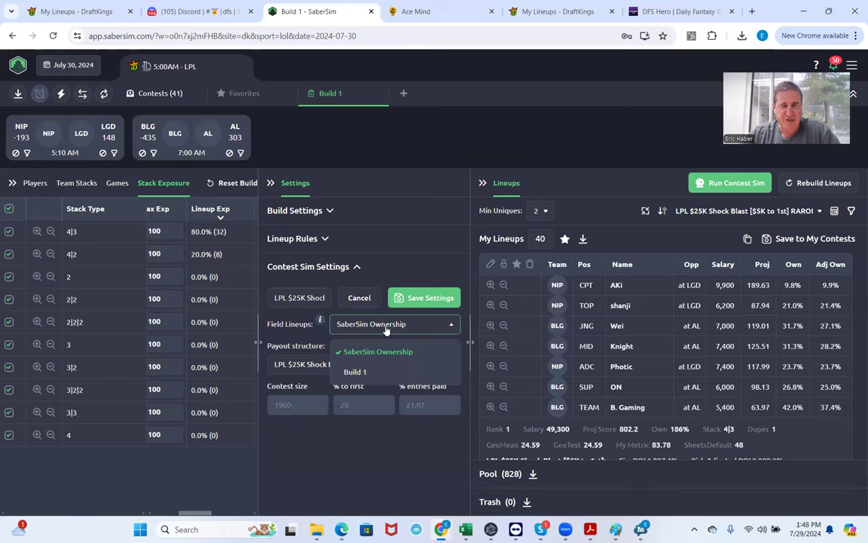
click(356, 373)
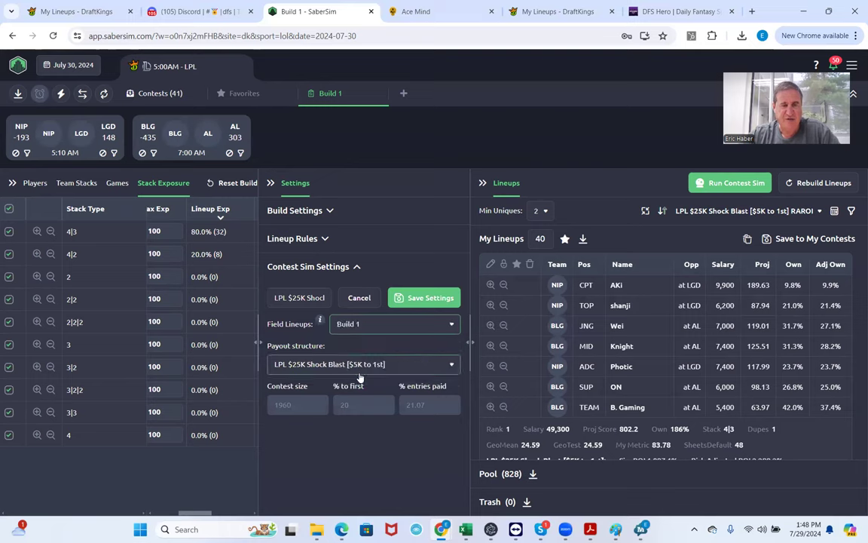
click(428, 300)
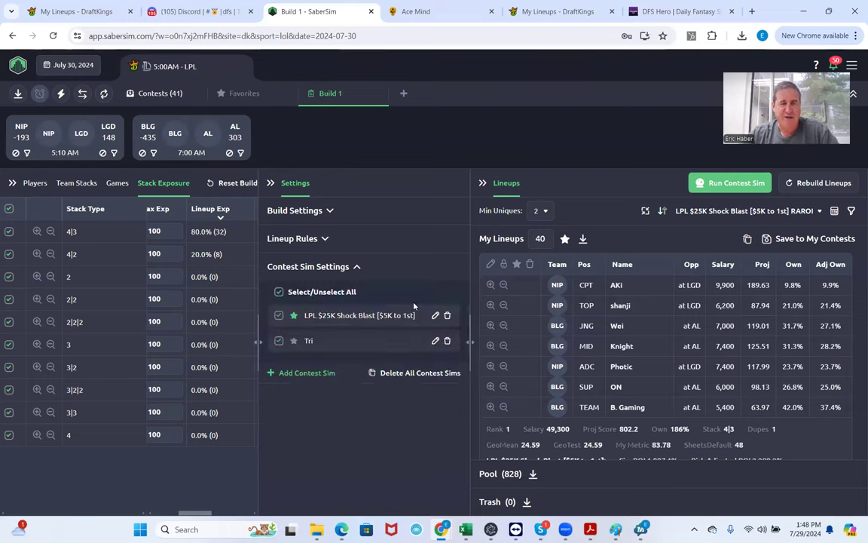
- Set the Tri contest sim's field lineups to Build 1 and save its settings
click(436, 341)
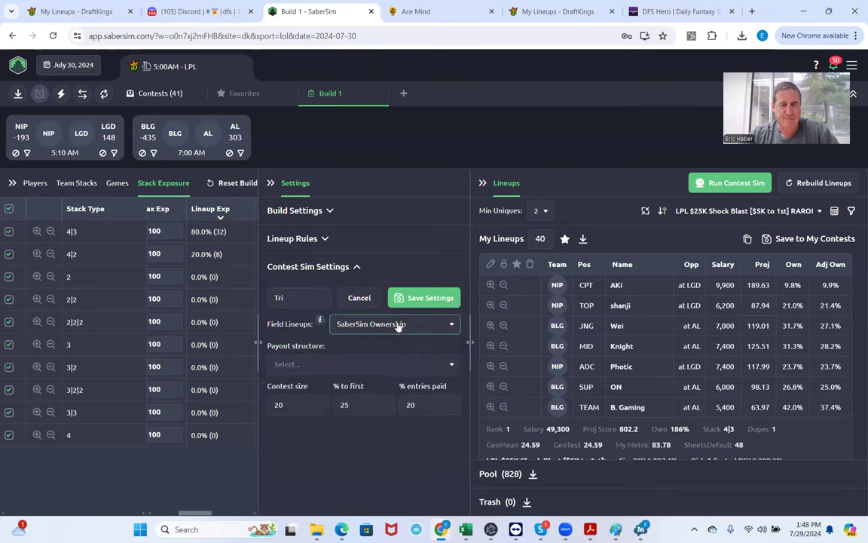
click(396, 324)
click(356, 371)
click(440, 297)
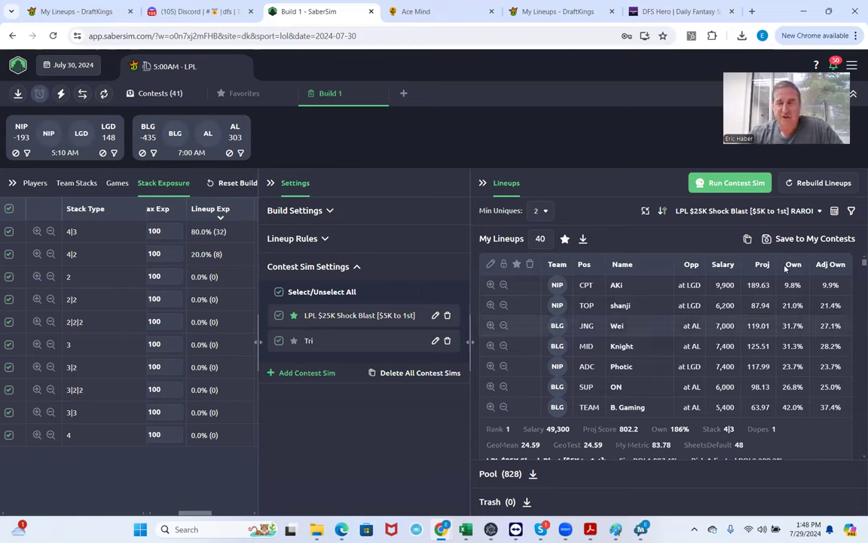
- Rerun the contest sims with the Build 1 field and set the minimum uniques to 1
click(732, 185)
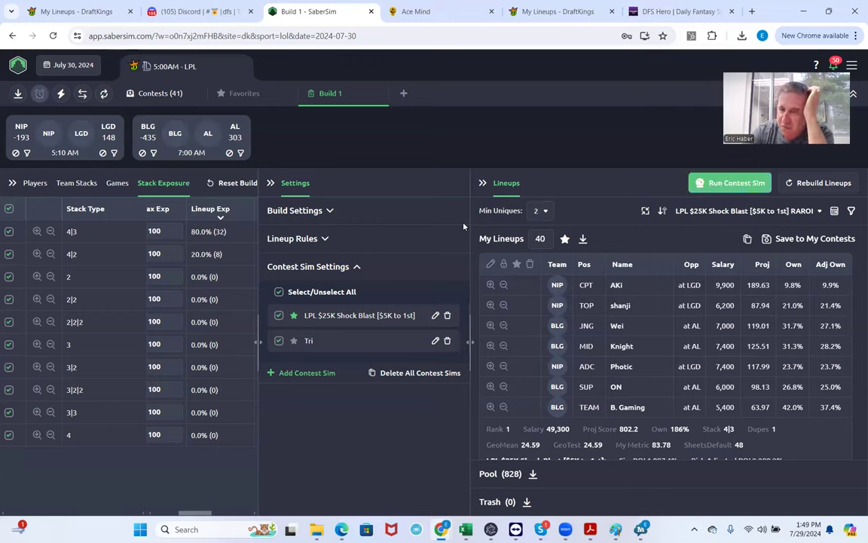
click(541, 211)
click(543, 238)
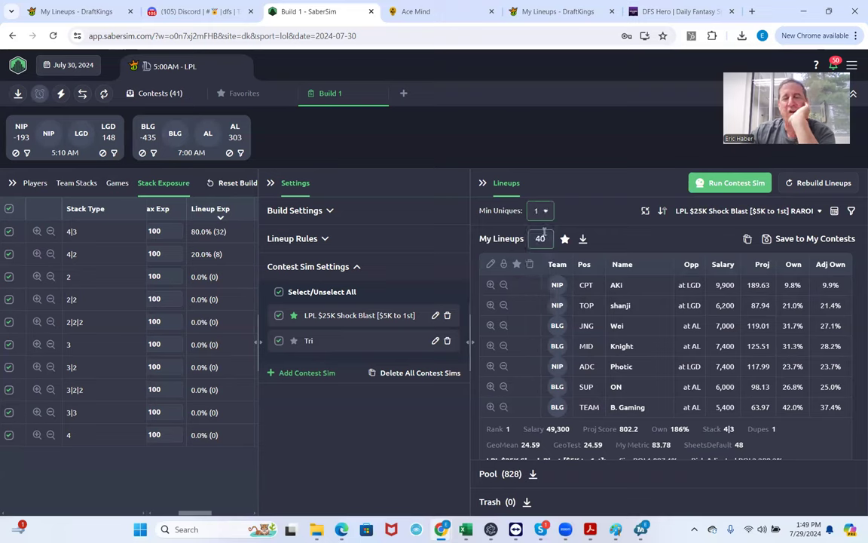
- Try sorting the lineups by LPL $25K Shock Blast [$5K to 1st] ROI, and return the sorting to RAROI
click(743, 211)
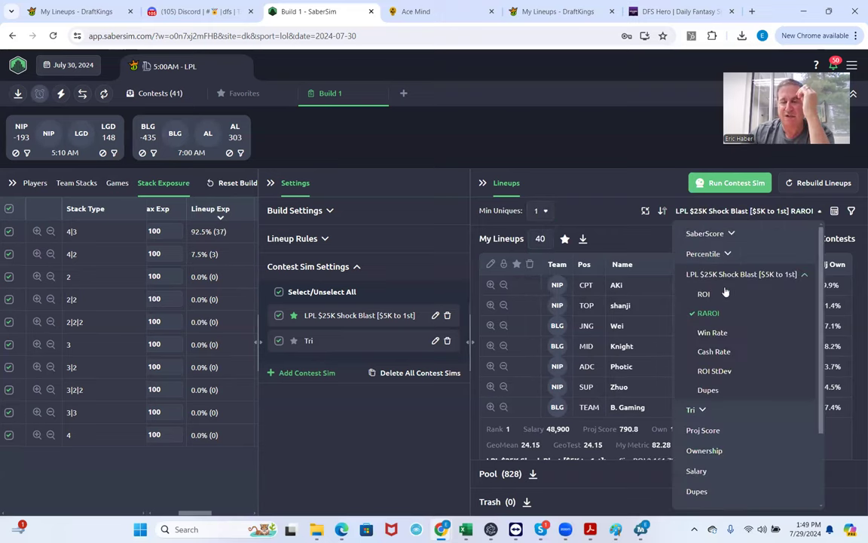
click(743, 278)
click(742, 278)
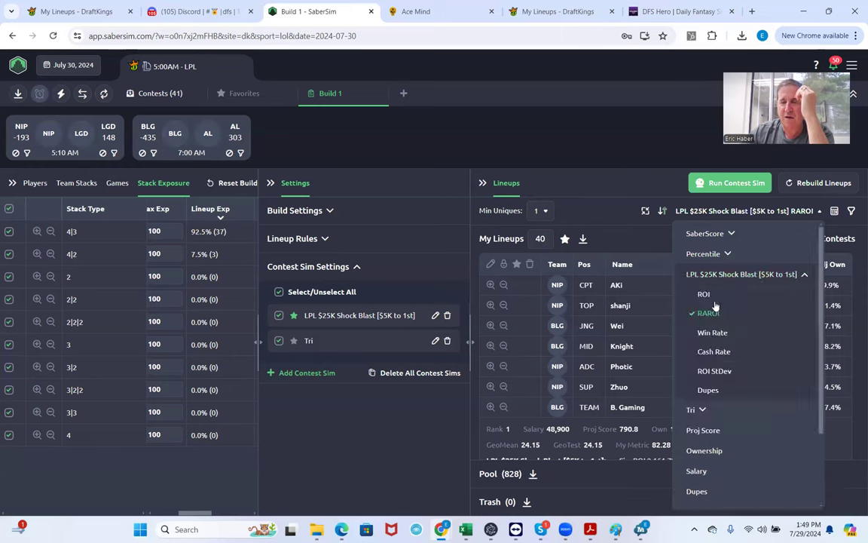
click(704, 295)
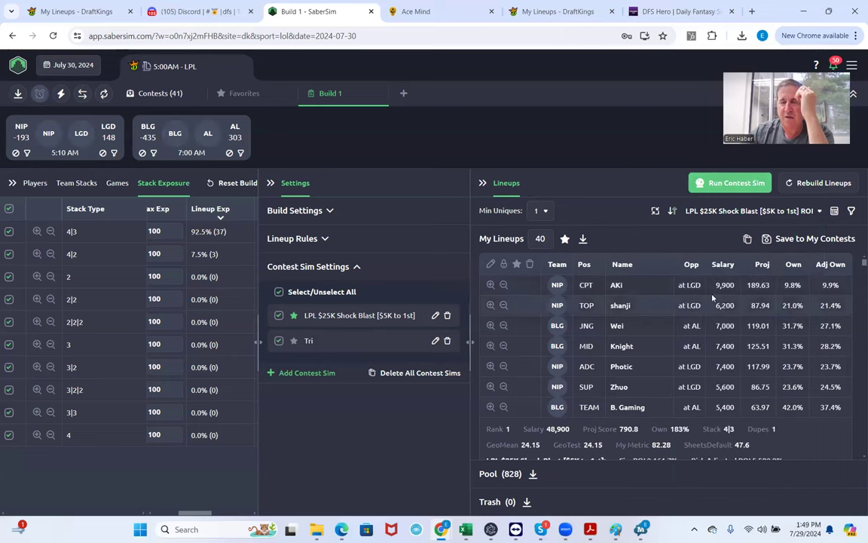
click(757, 212)
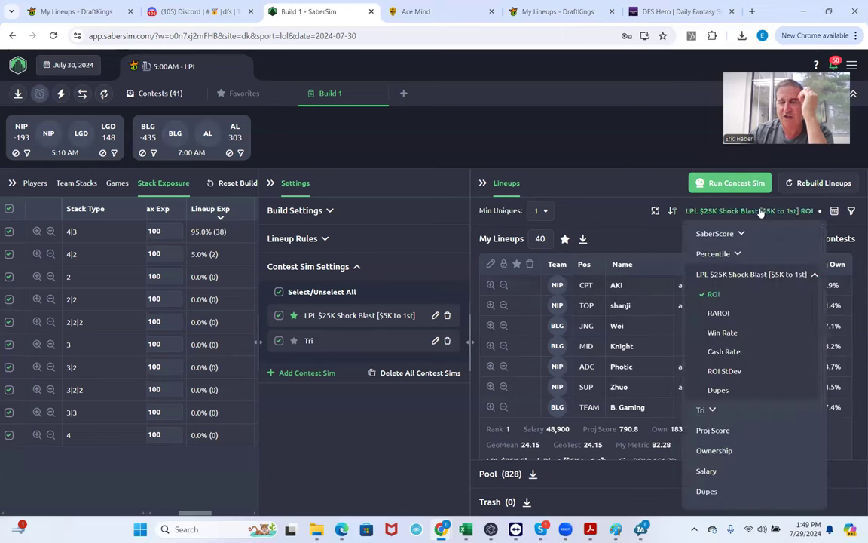
click(720, 313)
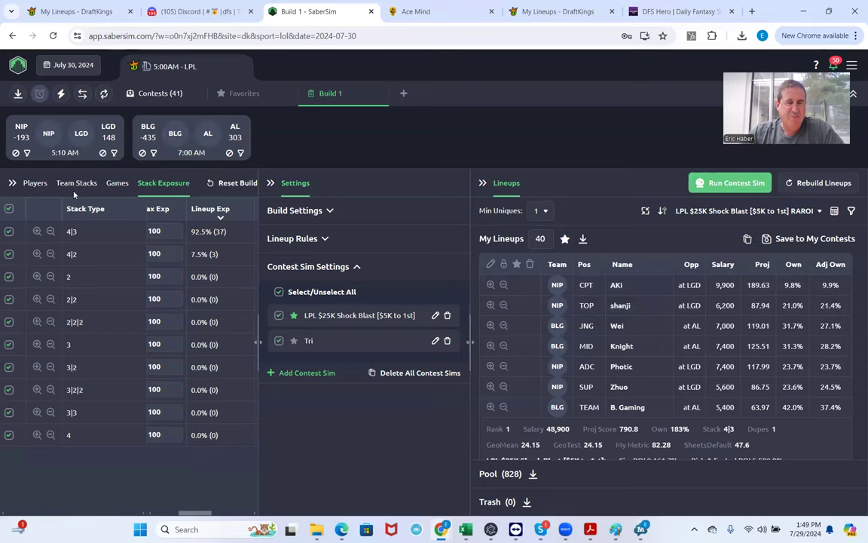
- Review the team stacks' lineup exposures, setting the minimum uniques to 2 for comparison, and return to the stack type exposures
click(80, 182)
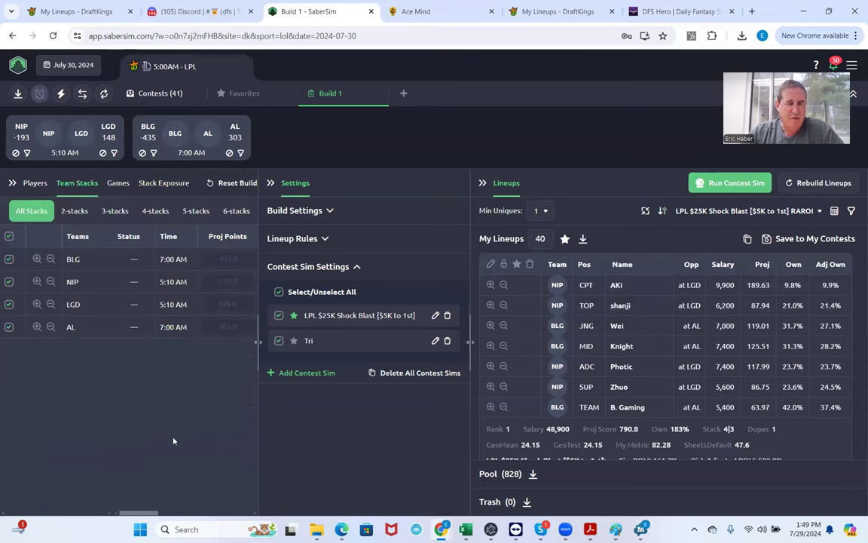
drag(155, 506, 209, 517)
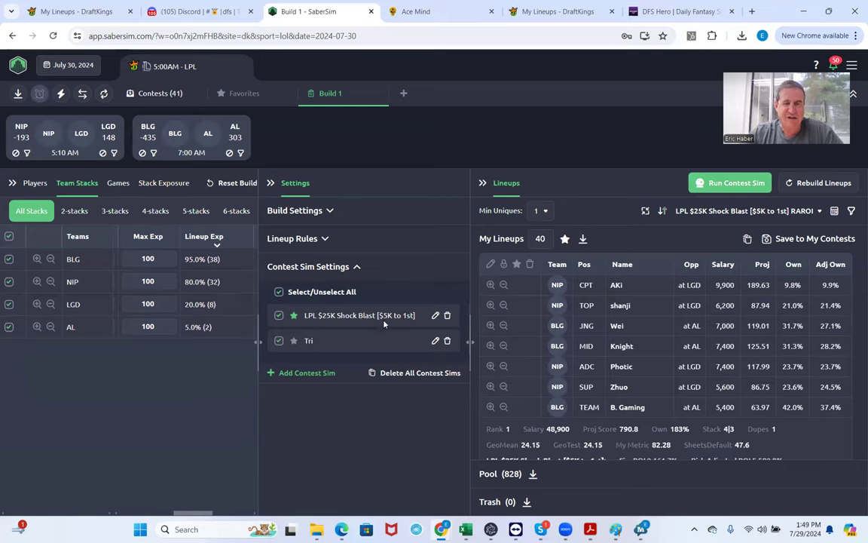
click(541, 211)
click(542, 259)
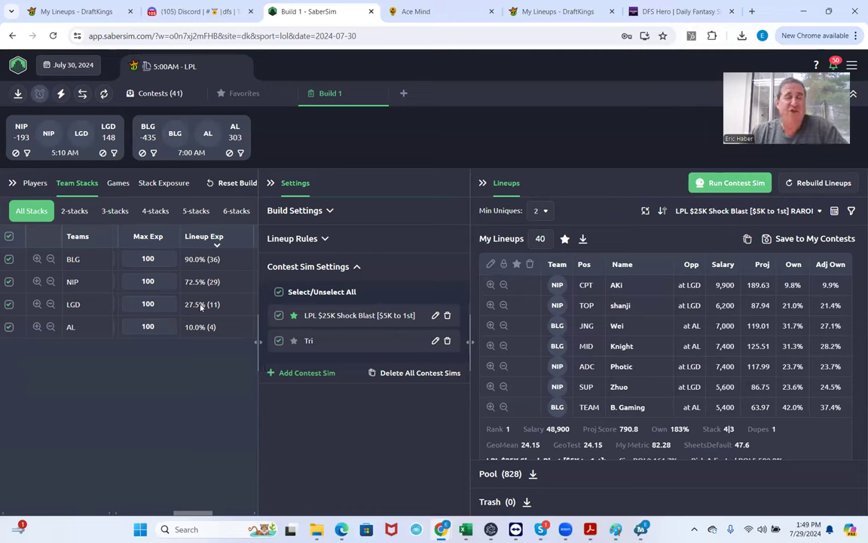
click(148, 184)
drag(172, 513, 114, 478)
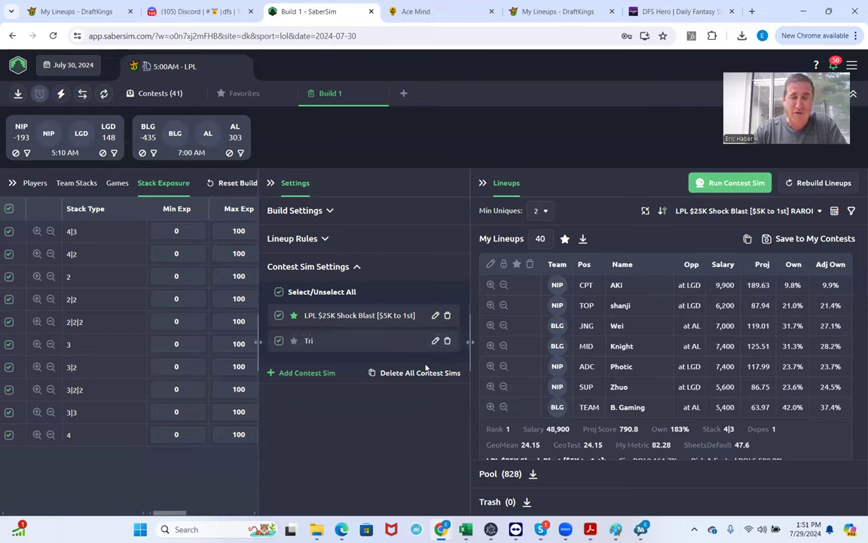
- Show the LPL $25K Shock Blast contest sim settings for its contest size, and search Dropbox for "geo" to open GeoMean.xlsx
click(436, 315)
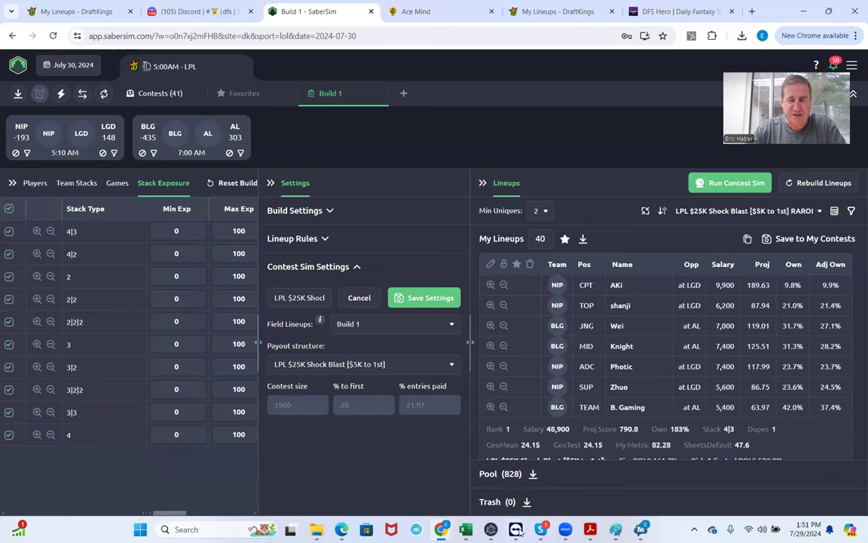
mouse_move(466, 532)
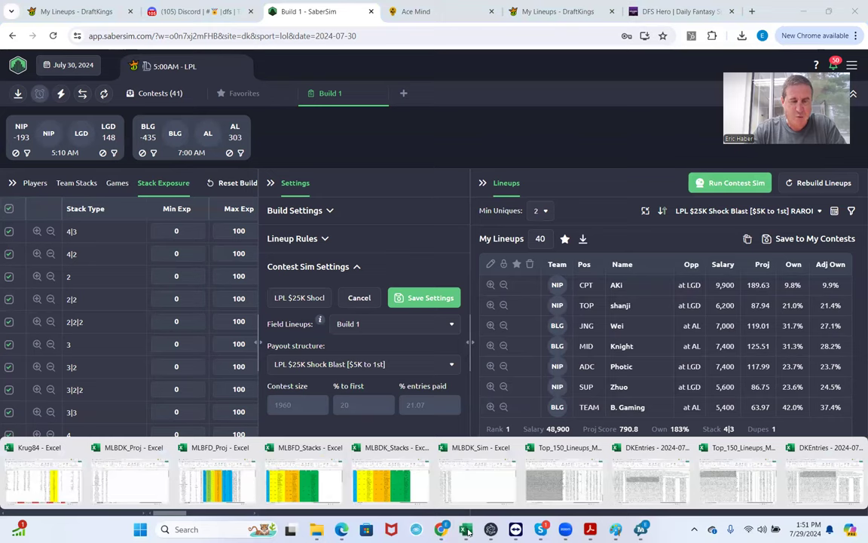
click(696, 530)
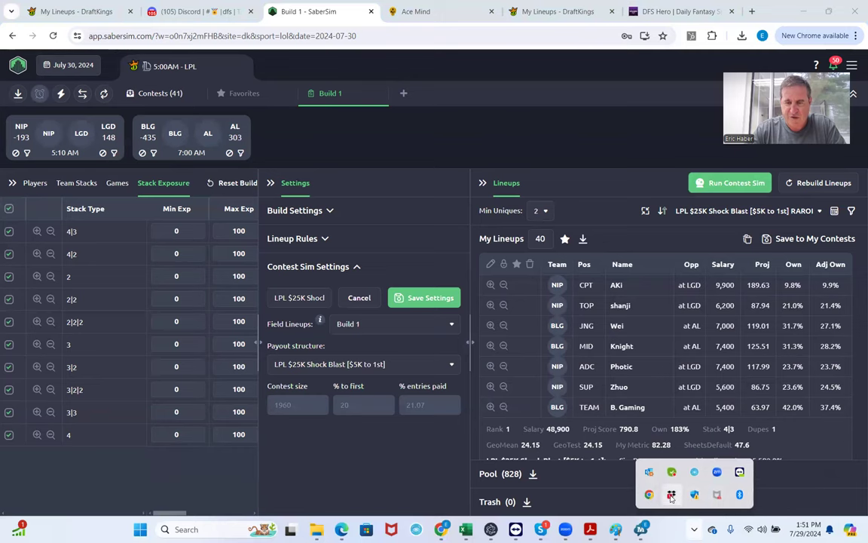
click(671, 496)
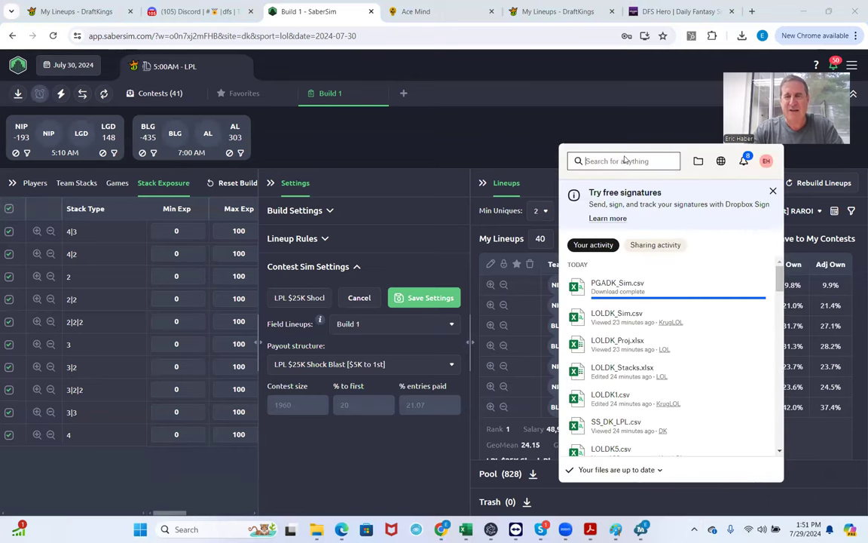
text(geo)
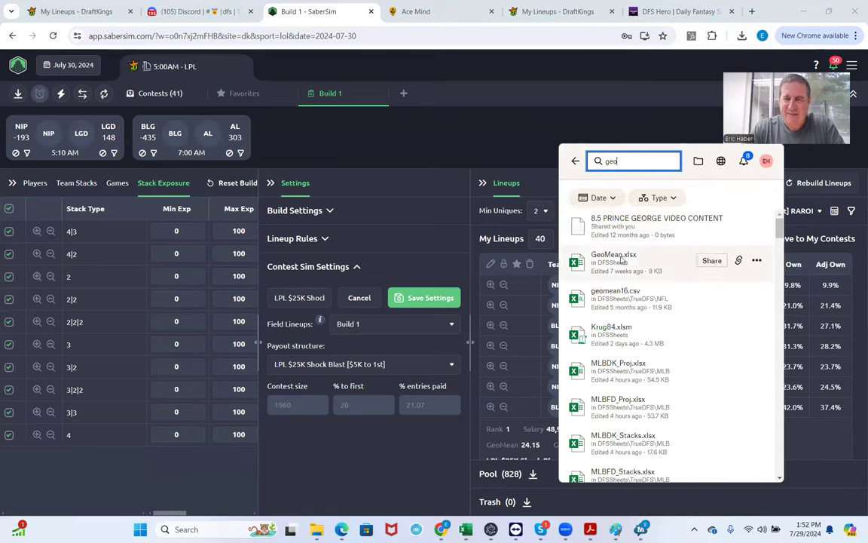
click(623, 259)
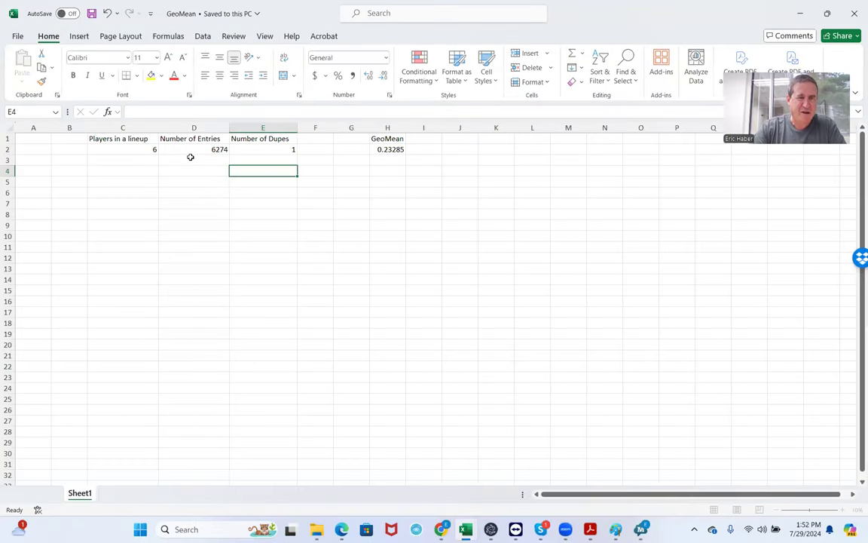
- Set the number of entries in cell D2 to 1960 to match the contest size
click(197, 147)
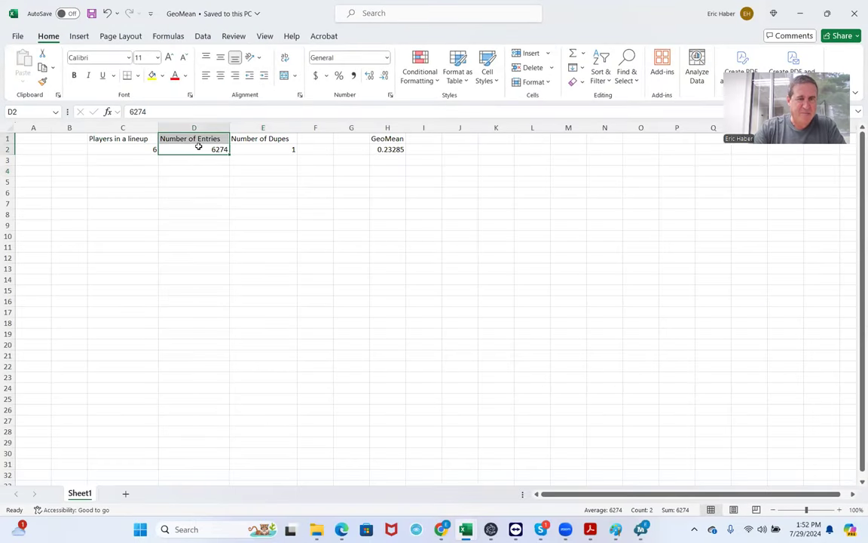
text(19)
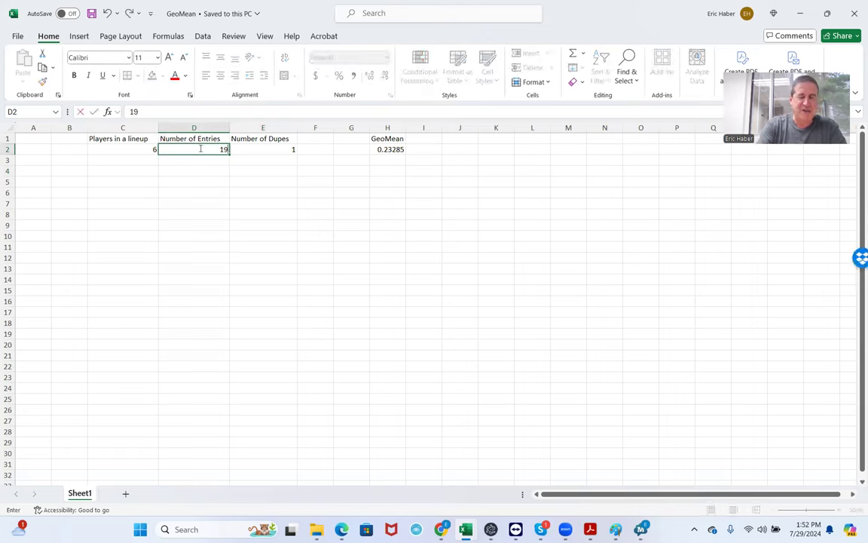
text(60)
click(199, 202)
- Check the number of players in a lineup and set the number of dupes in cell E2 to 0.1
click(118, 148)
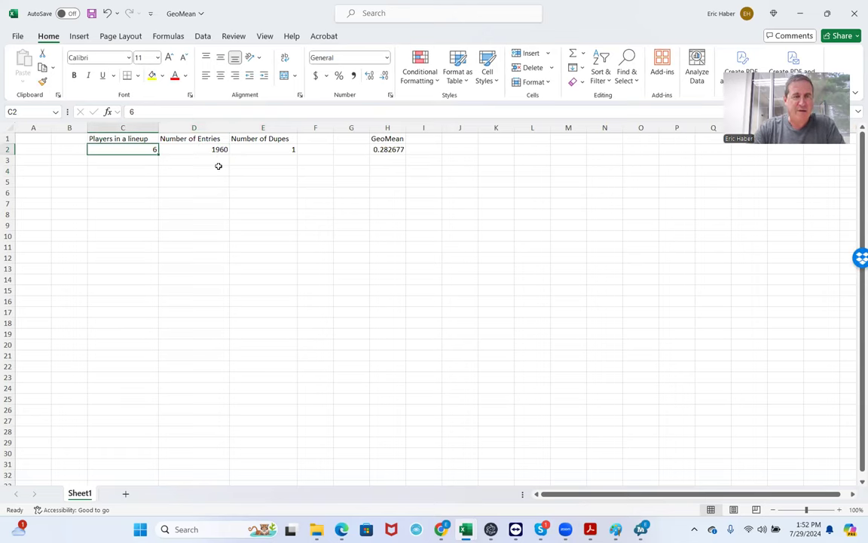
click(273, 150)
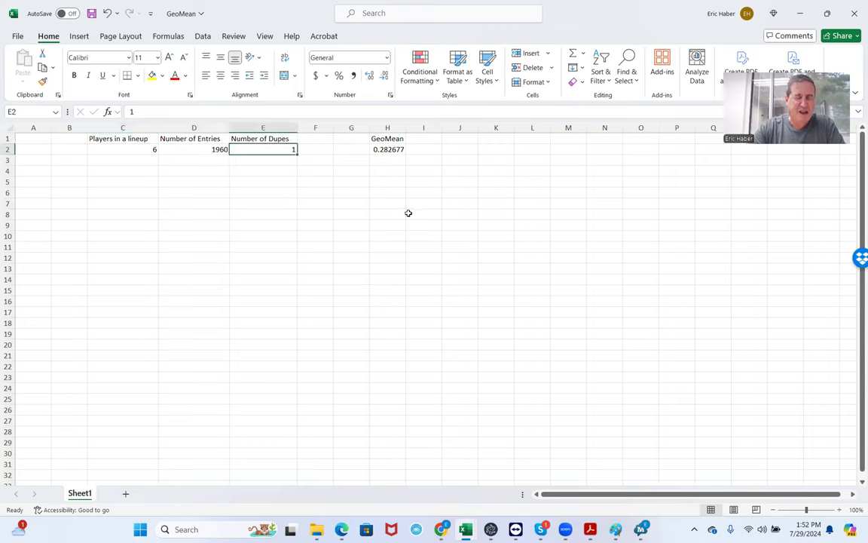
text(0.1)
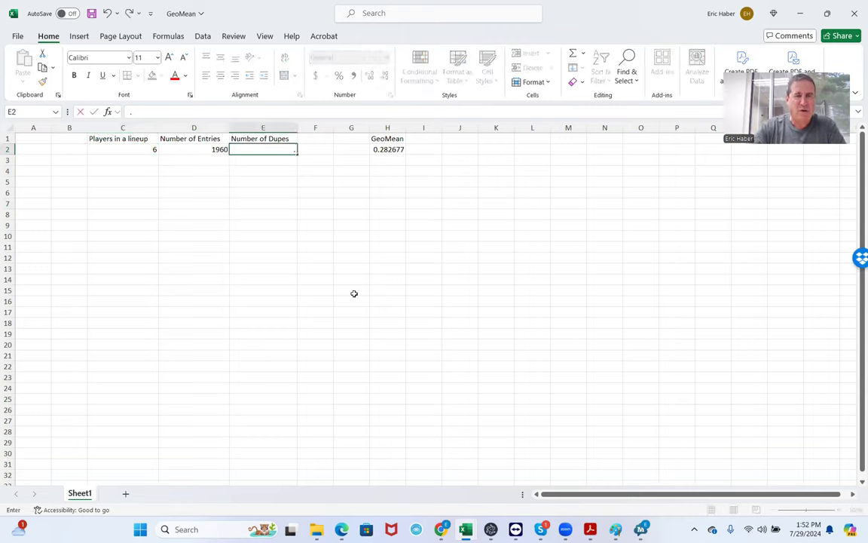
click(260, 267)
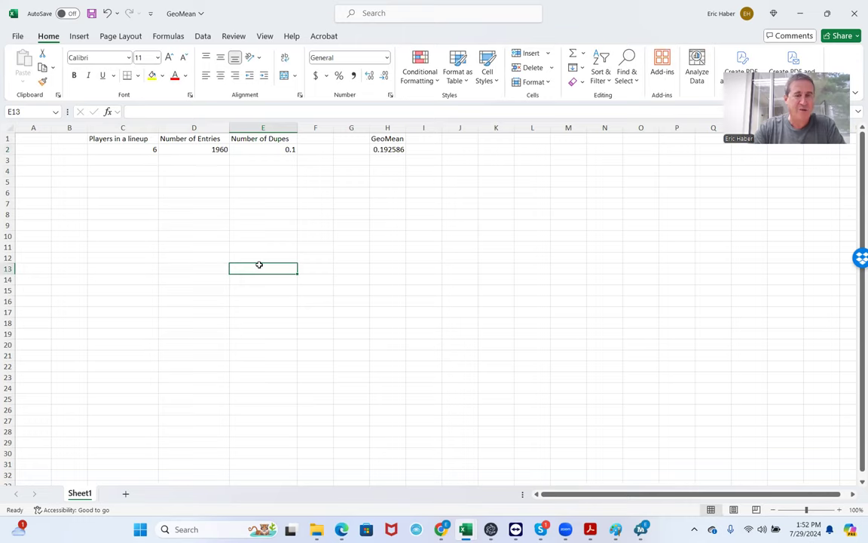
- Examine the GeoMean formula and result in H2 alongside the dupes input, and minimize both Excel workbooks to return to SaberSim
click(392, 149)
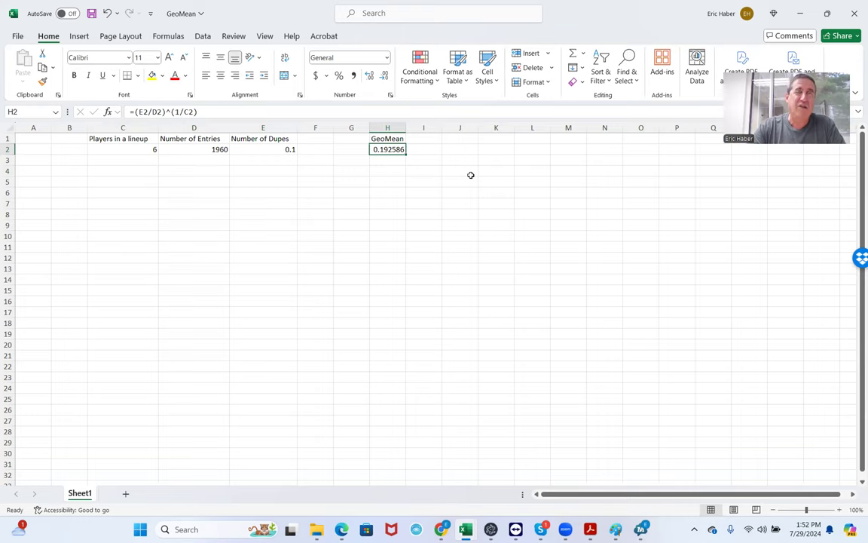
click(388, 162)
click(382, 172)
click(269, 147)
click(380, 149)
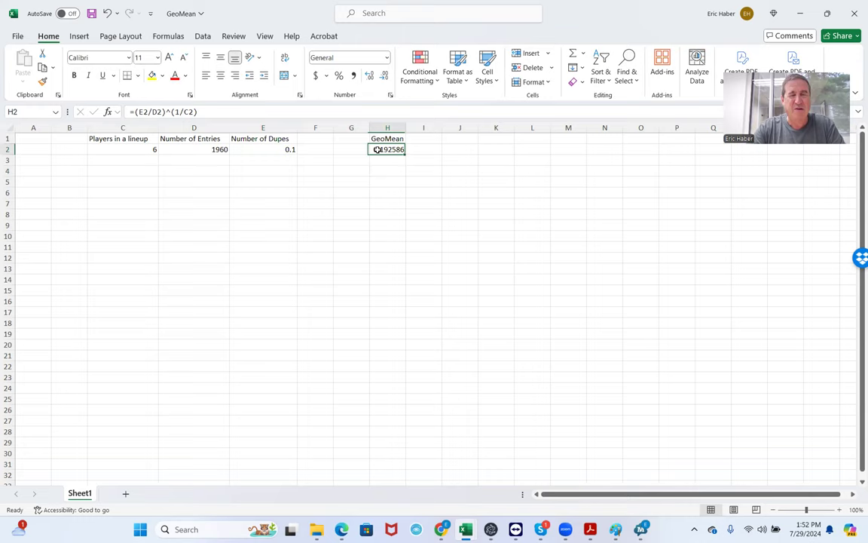
click(398, 169)
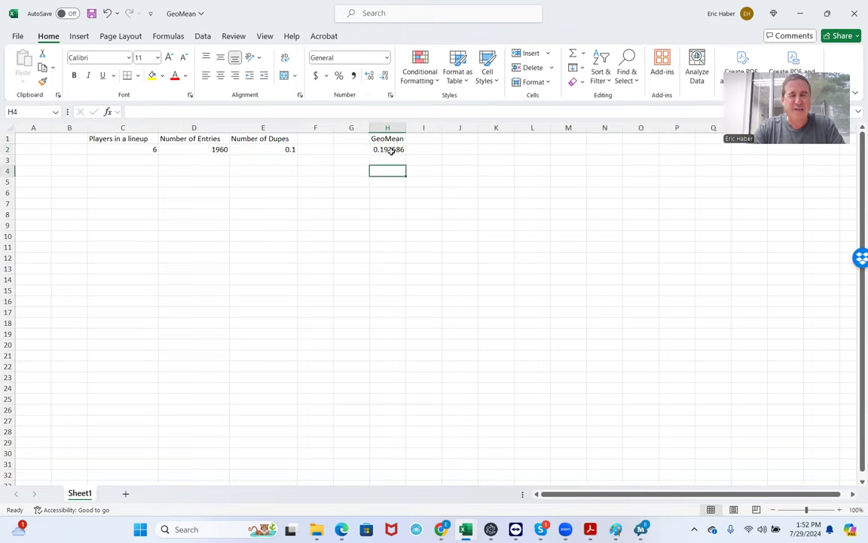
click(390, 151)
click(387, 172)
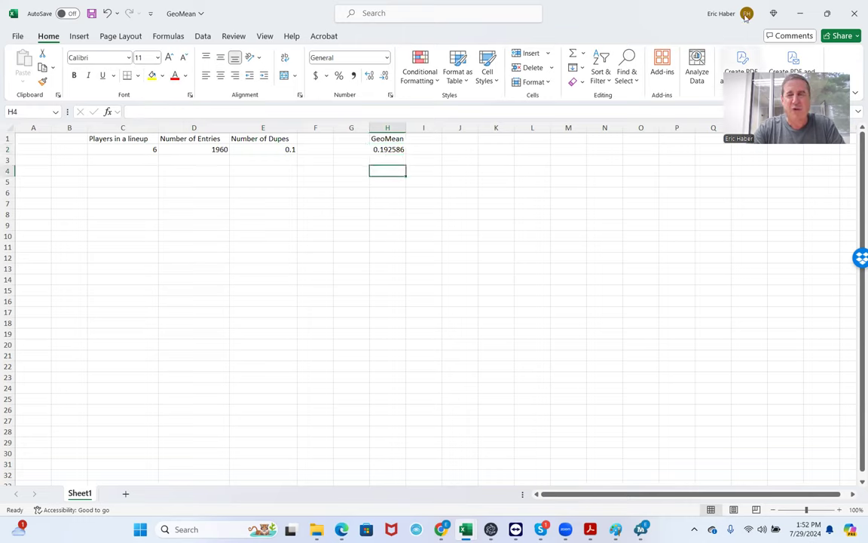
click(801, 13)
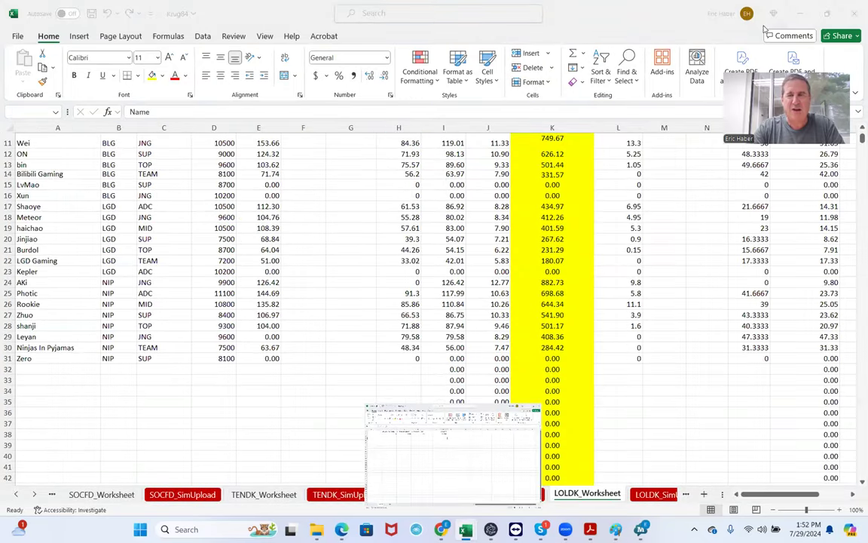
click(800, 14)
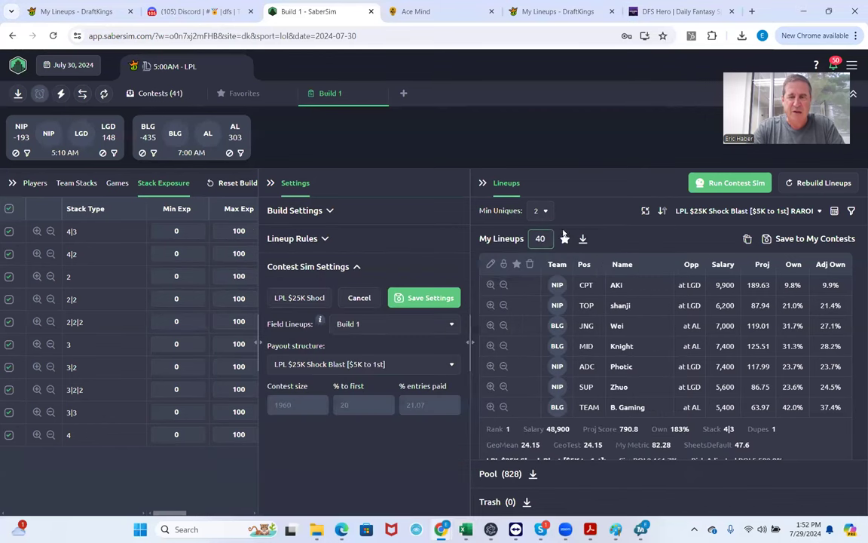
- Set the minimum uniques to 1 and save a lineup pool filter that shows lineups with GeoMean less than 19.2
click(540, 210)
click(539, 231)
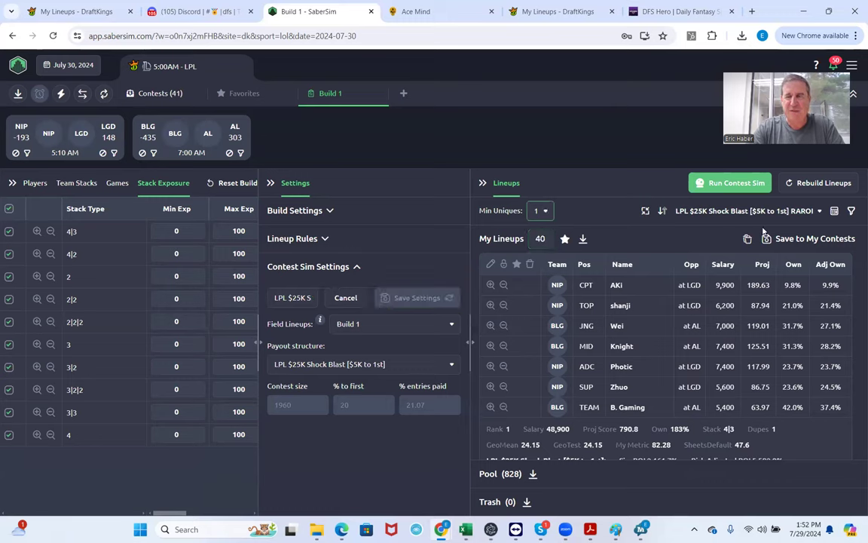
click(852, 213)
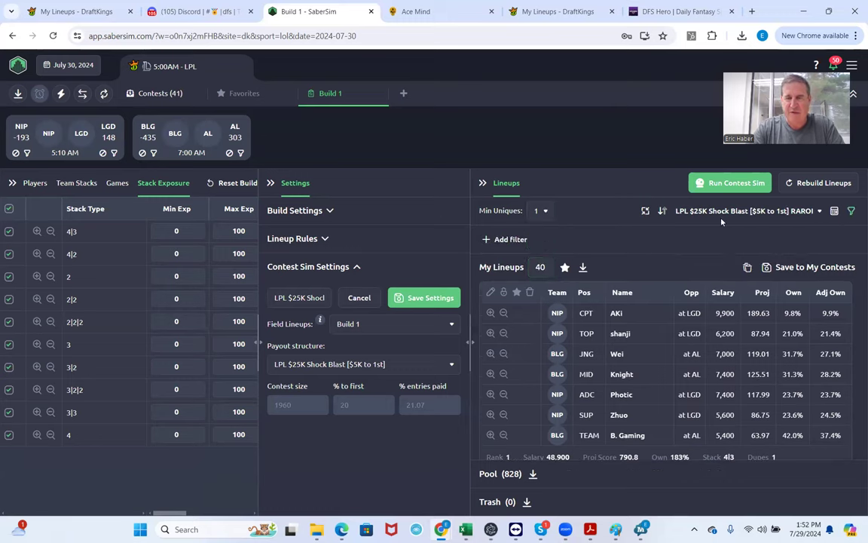
click(498, 238)
click(334, 269)
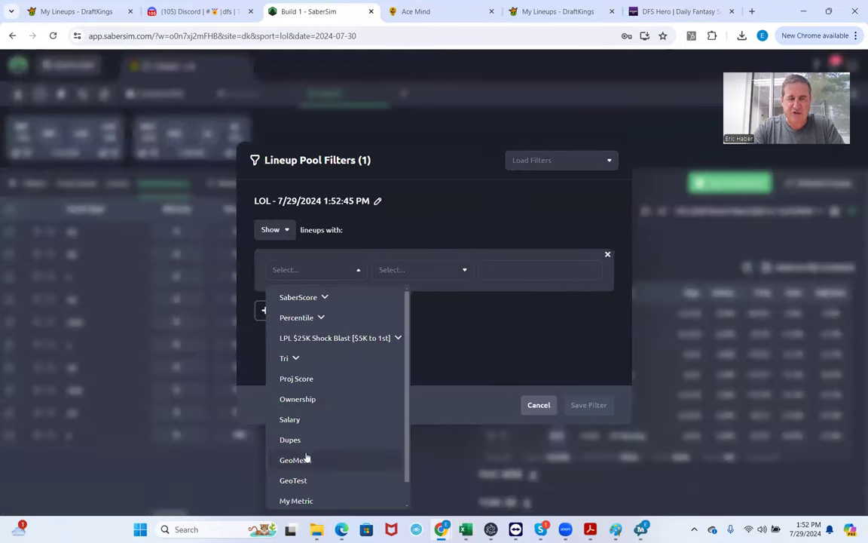
click(306, 458)
click(426, 275)
click(401, 318)
click(513, 271)
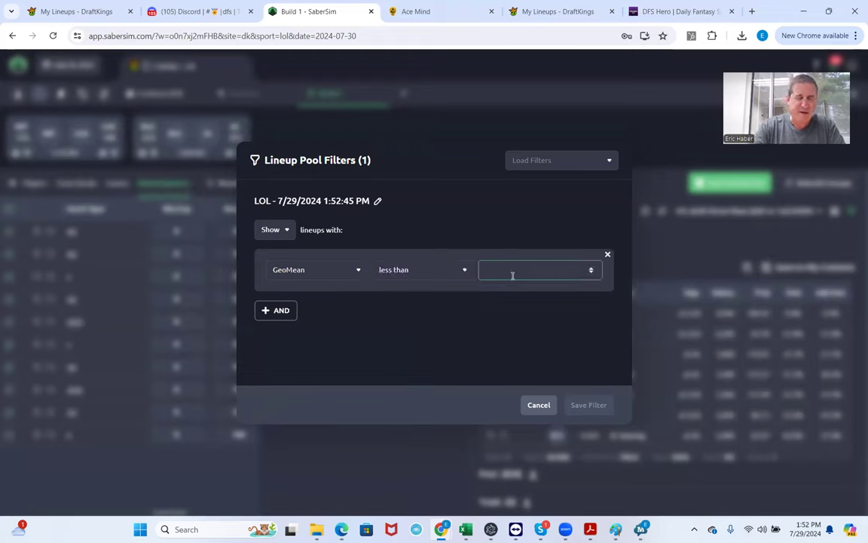
text(19.2)
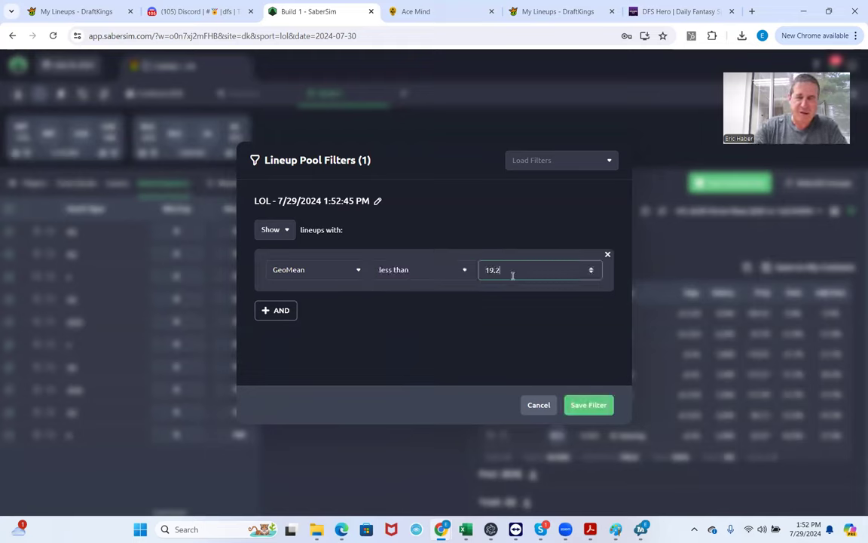
click(583, 405)
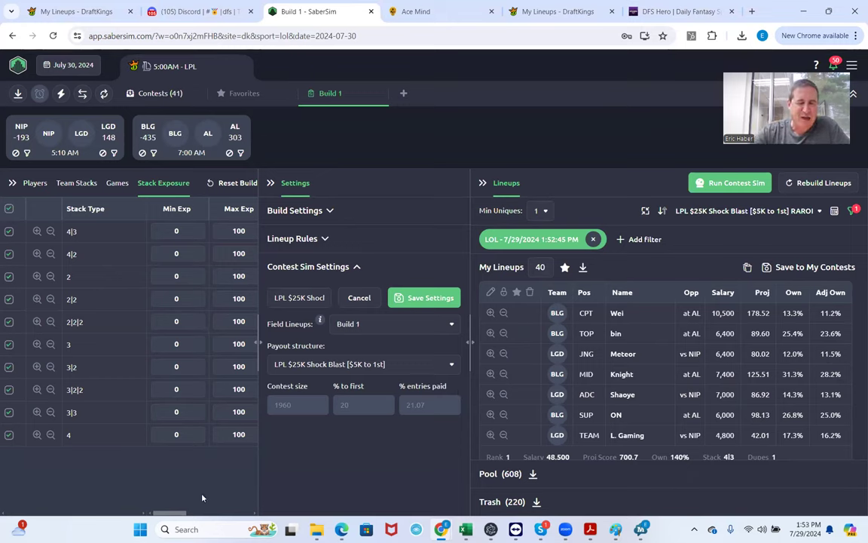
- Check the filtered lineups' exposure by stack type and by team
drag(171, 513, 199, 509)
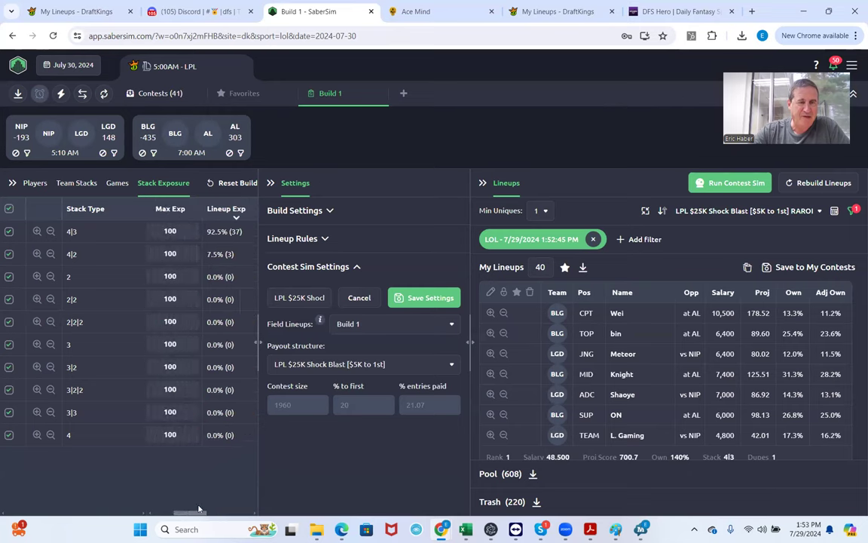
click(73, 182)
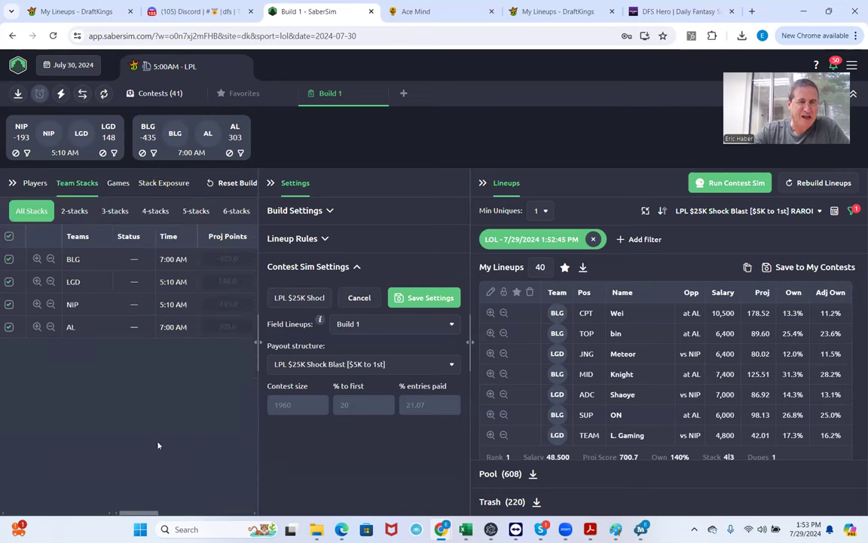
drag(158, 514, 190, 516)
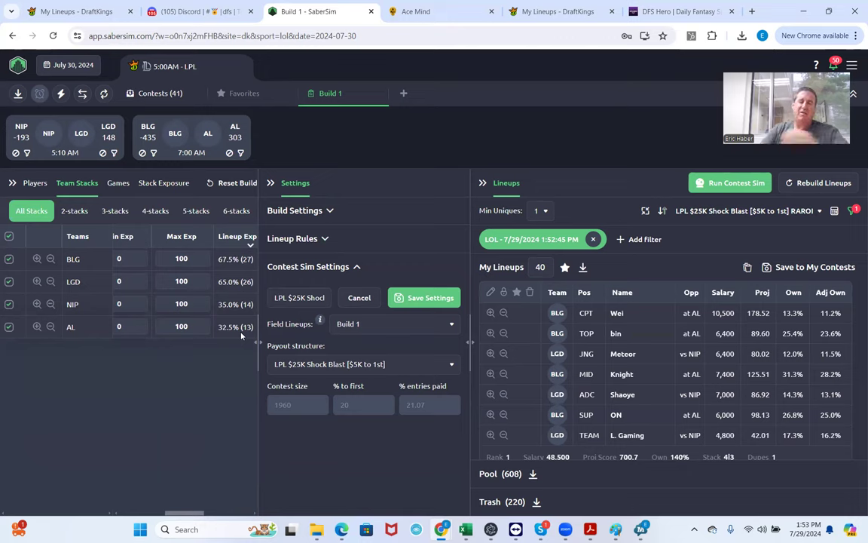
- Set the minimum uniques to 2 and check the lineup and pool exposure of each stack type
click(542, 211)
click(541, 230)
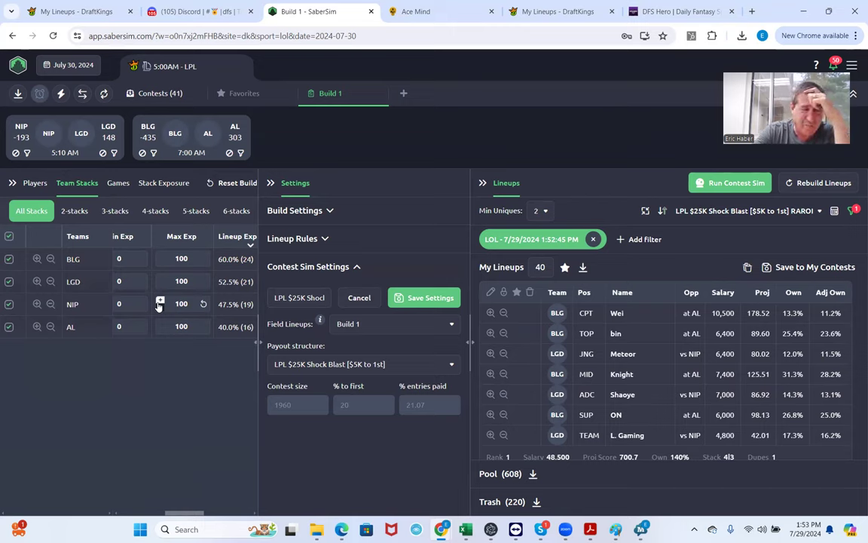
click(158, 185)
drag(173, 514, 203, 513)
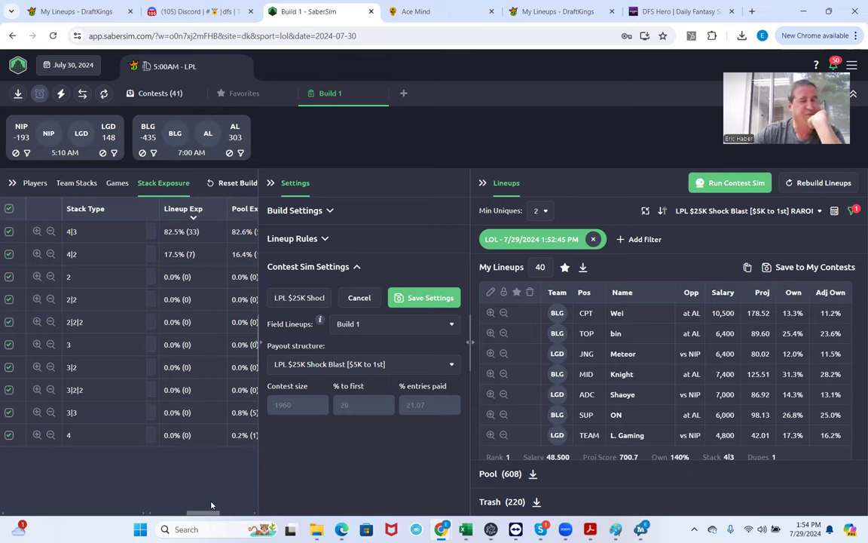
- Isolate the 4|2 stack lineups, review their players, GeoMean and sim ROI figures, and restore the full set of lineups
click(36, 254)
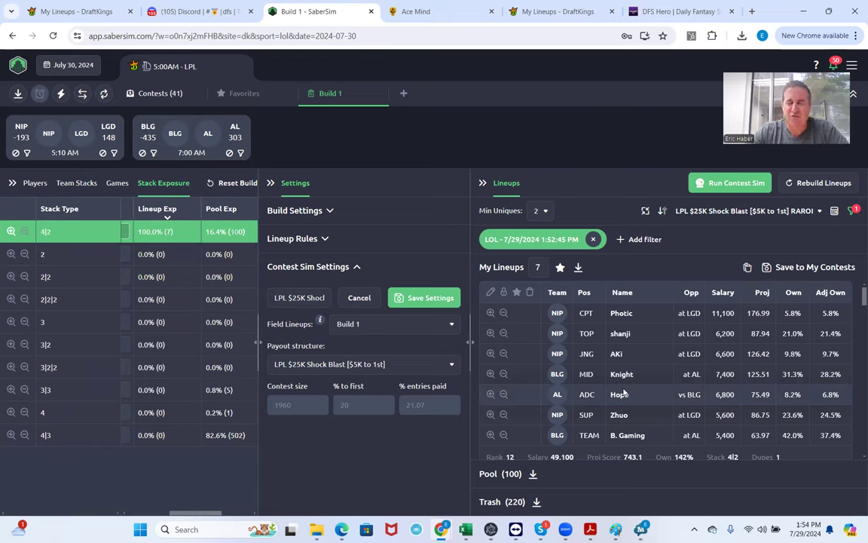
scroll(622, 392, down, 5)
scroll(622, 390, down, 3)
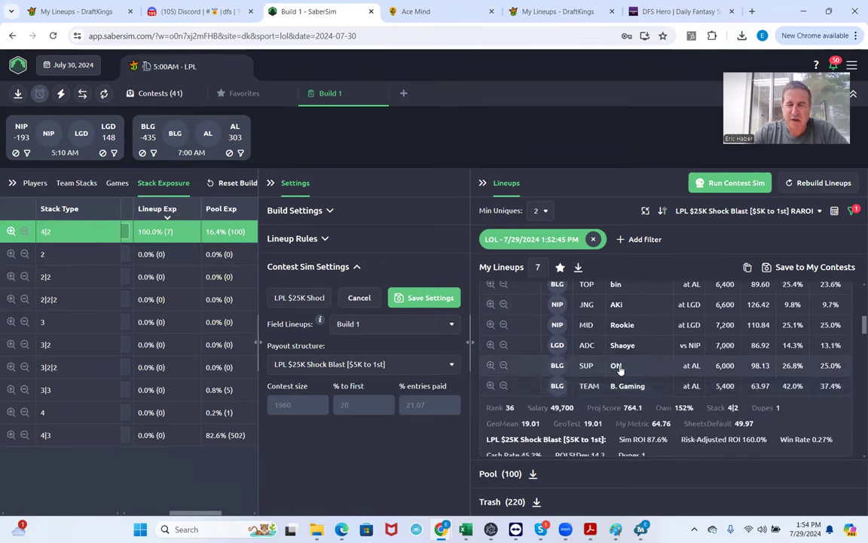
scroll(619, 368, down, 3)
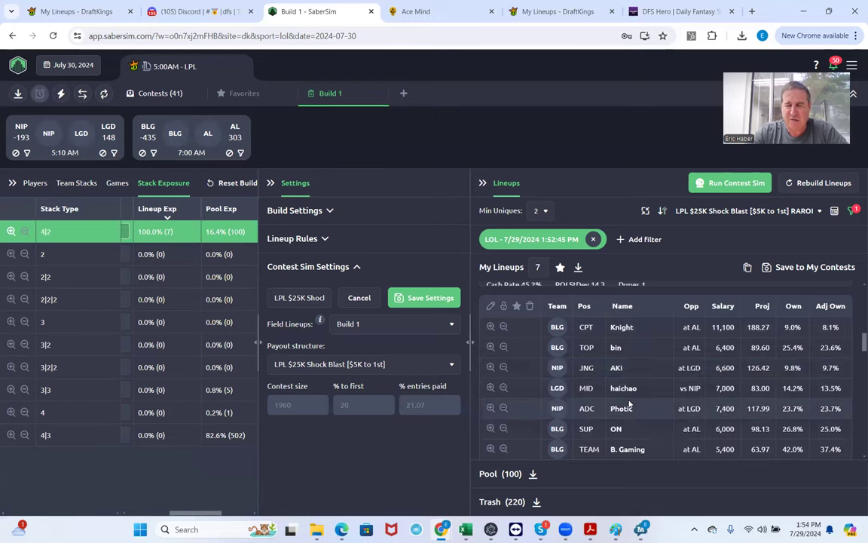
scroll(632, 400, down, 3)
scroll(629, 404, down, 2)
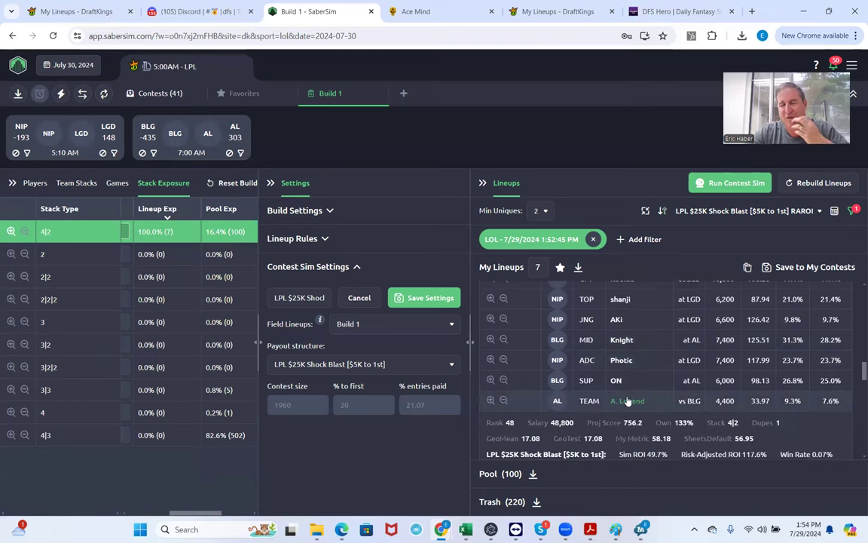
scroll(627, 401, down, 5)
scroll(630, 401, down, 3)
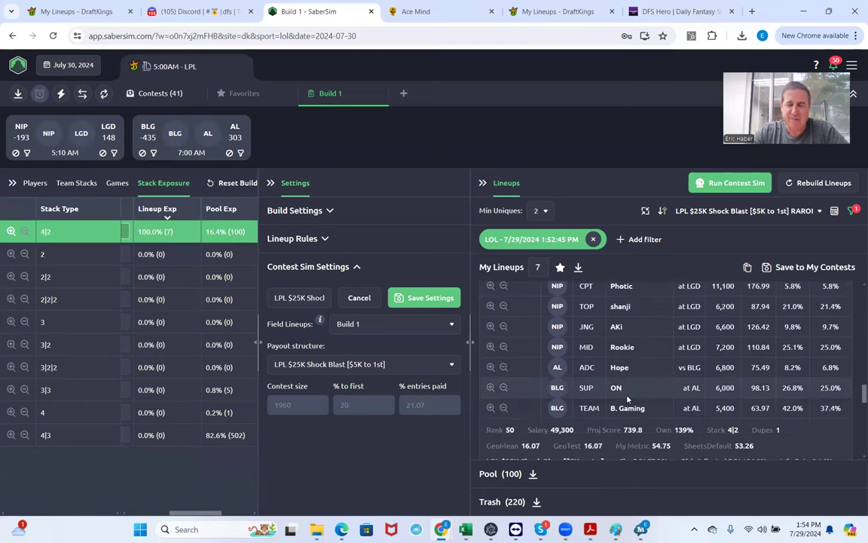
scroll(627, 394, down, 6)
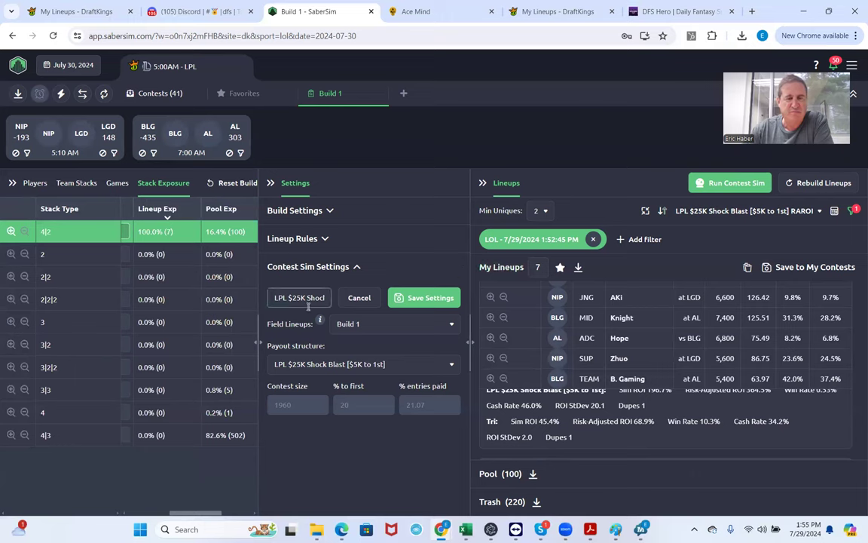
click(10, 231)
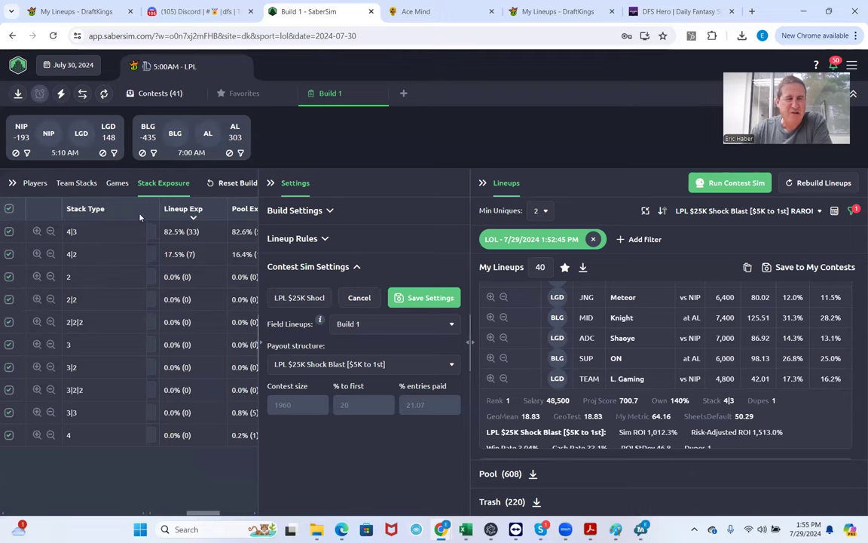
- Limit the player list to the CPT position and look through the available captains
click(33, 184)
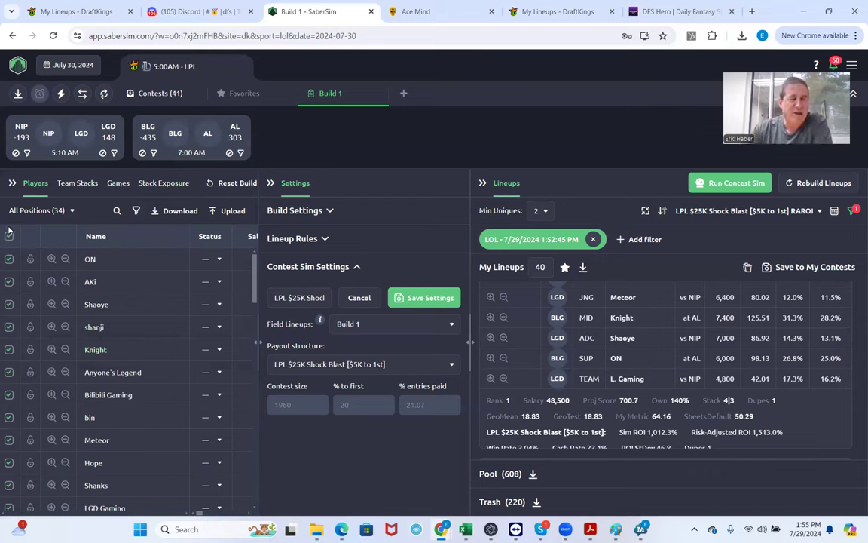
click(57, 211)
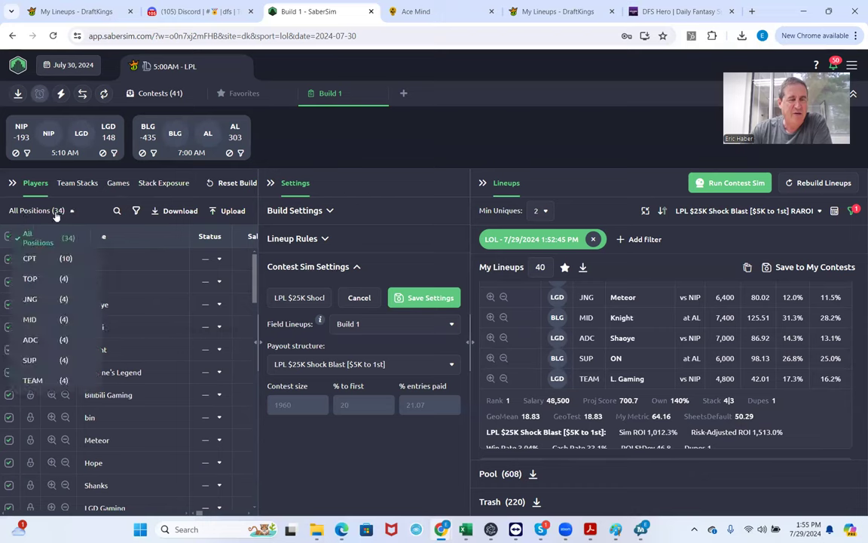
click(32, 258)
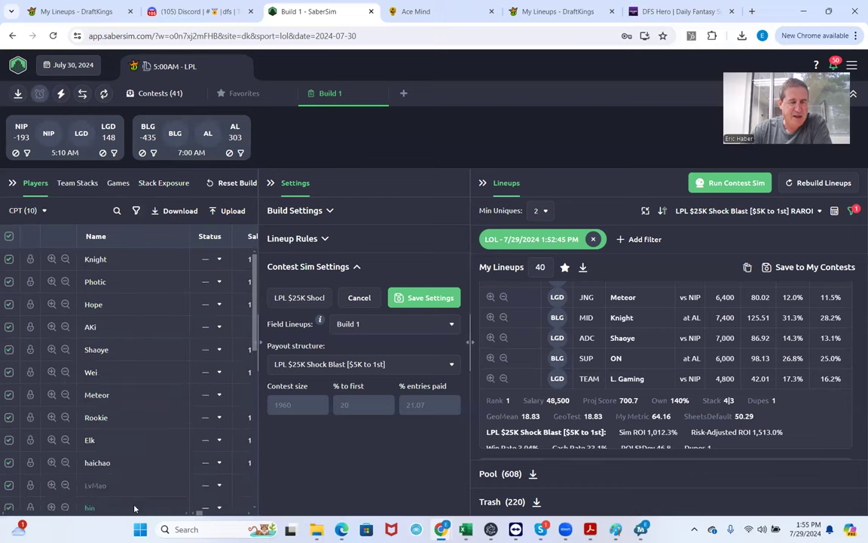
scroll(199, 511, right, 3)
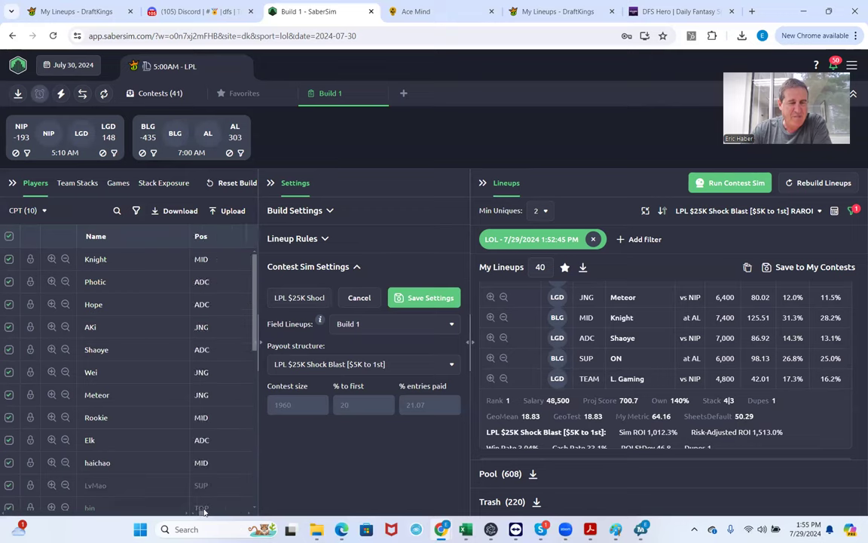
scroll(198, 511, left, 3)
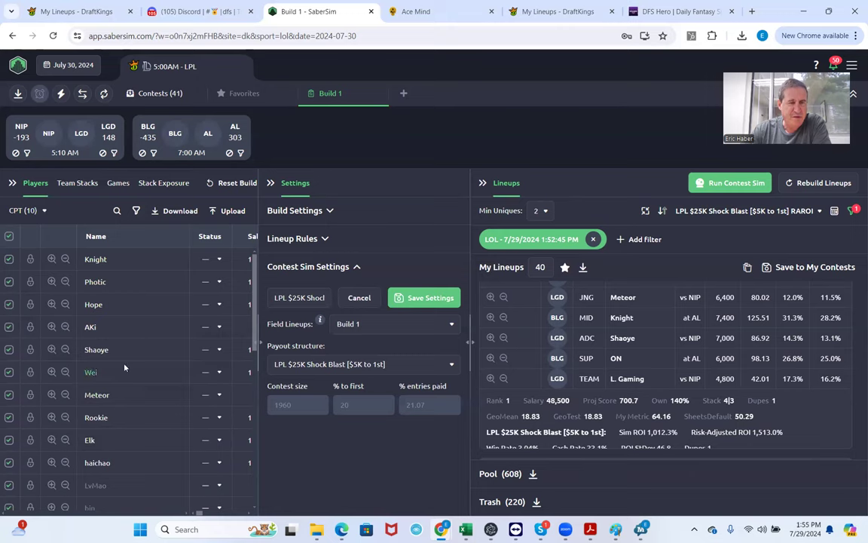
scroll(155, 462, down, 1)
scroll(155, 463, down, 1)
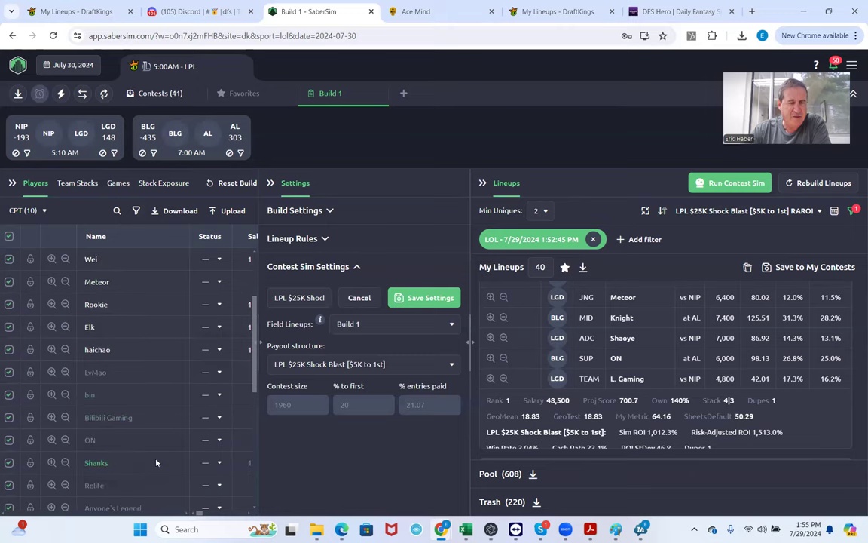
scroll(126, 446, down, 2)
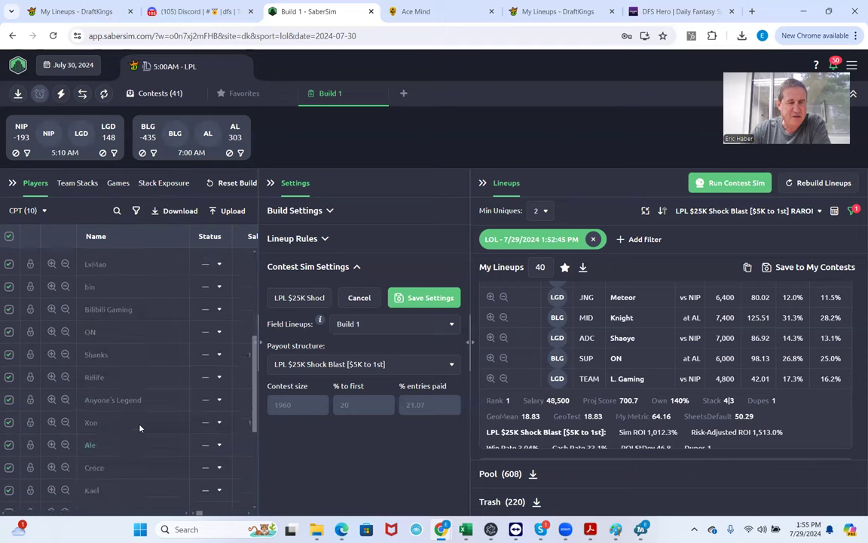
scroll(151, 452, up, 4)
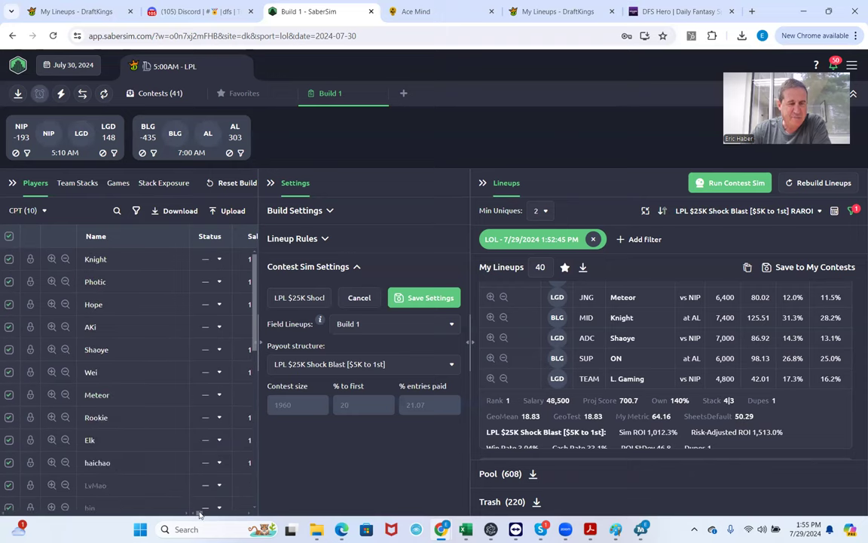
- Collapse the build settings to widen the player table and review the captains' ownership, exposure limits and salaries
drag(192, 513, 214, 515)
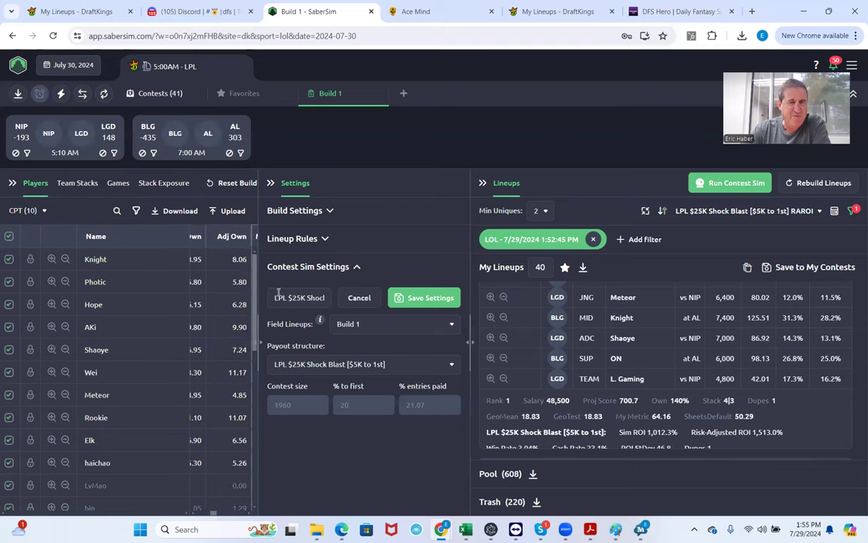
click(271, 182)
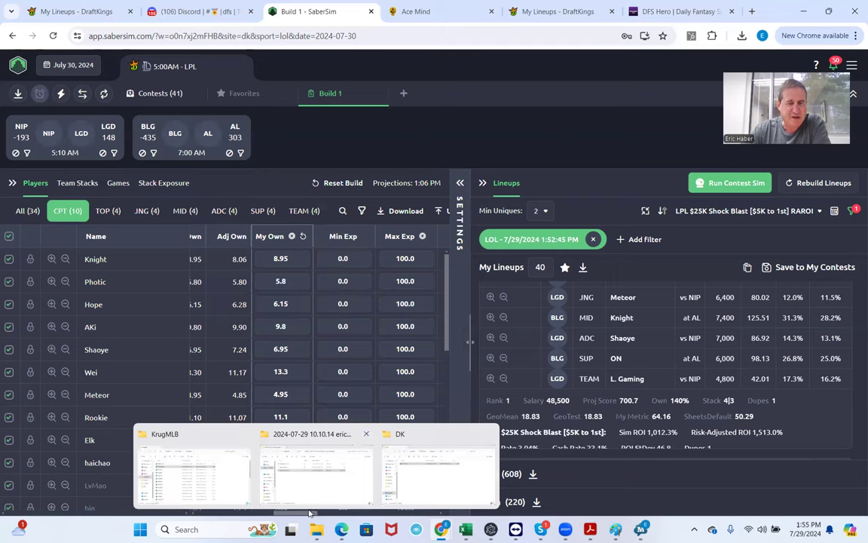
drag(277, 509, 218, 510)
scroll(263, 257, left, 1)
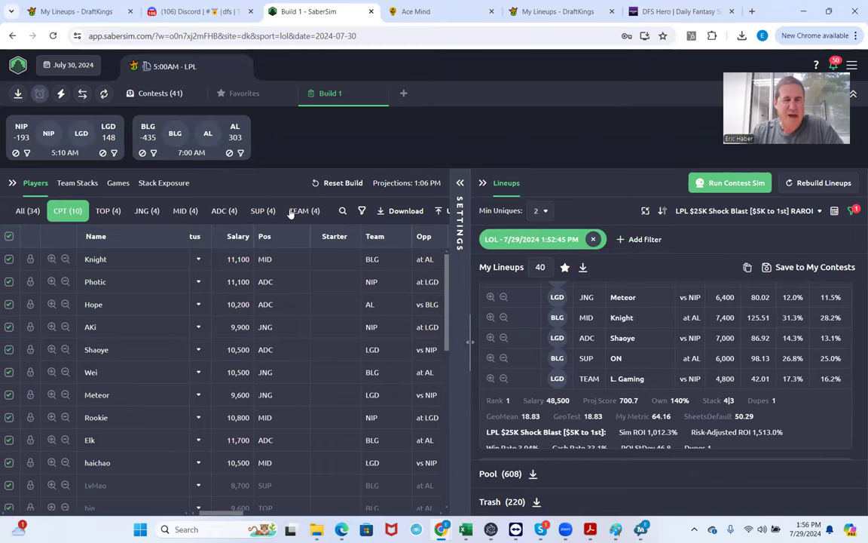
- Isolate the 4|2 stack lineups through the stack exposures and trash the top-listed lineup three times in a row
click(169, 184)
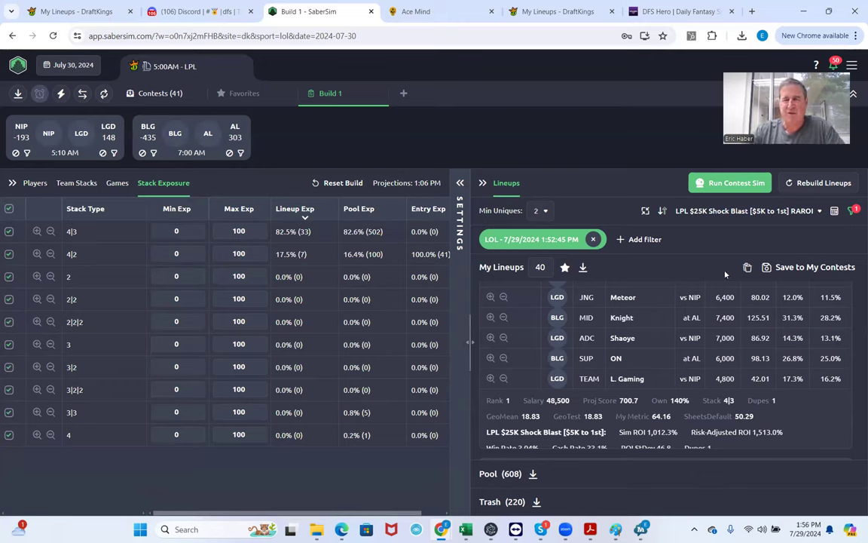
scroll(783, 317, up, 2)
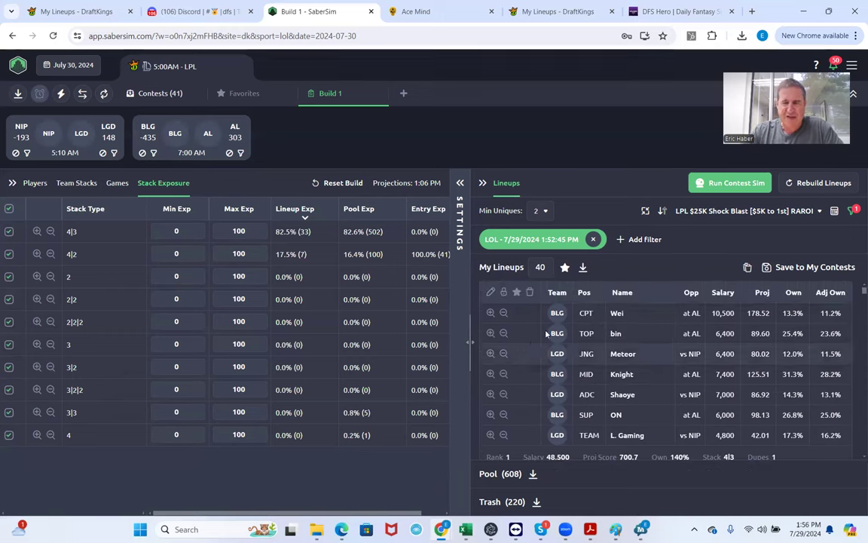
click(36, 254)
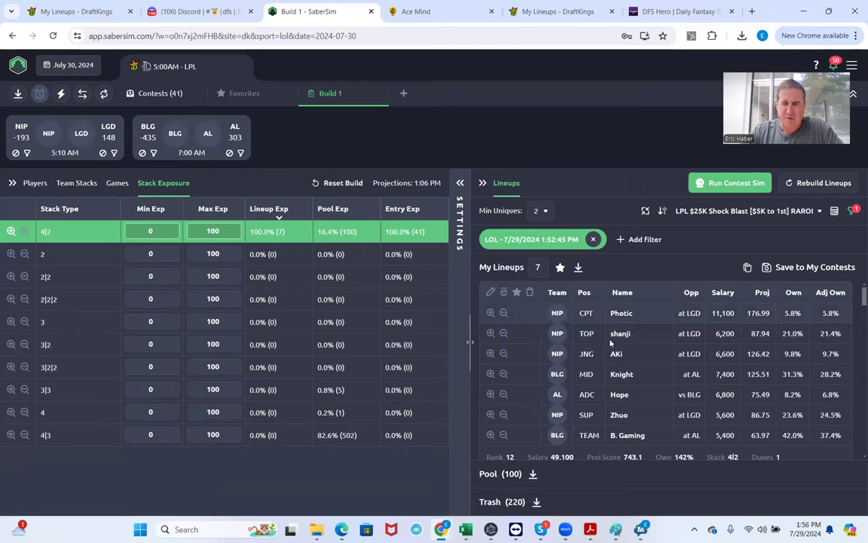
click(531, 292)
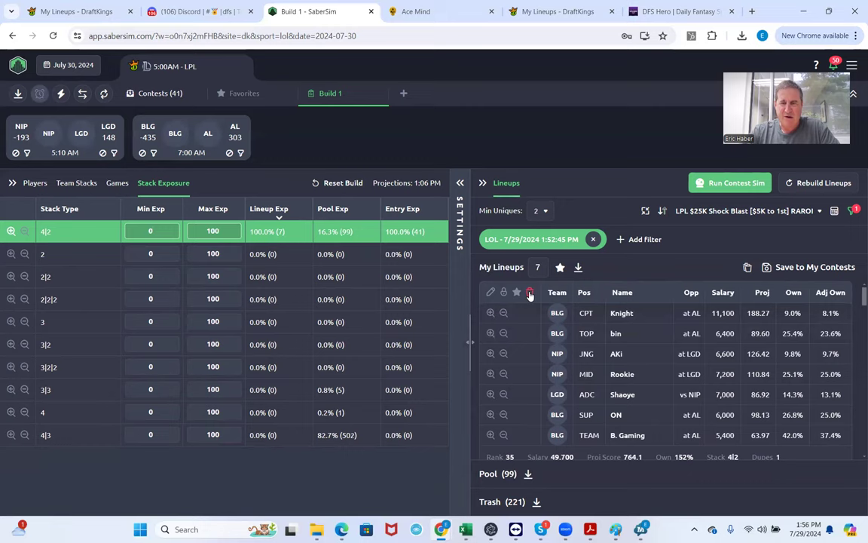
click(530, 293)
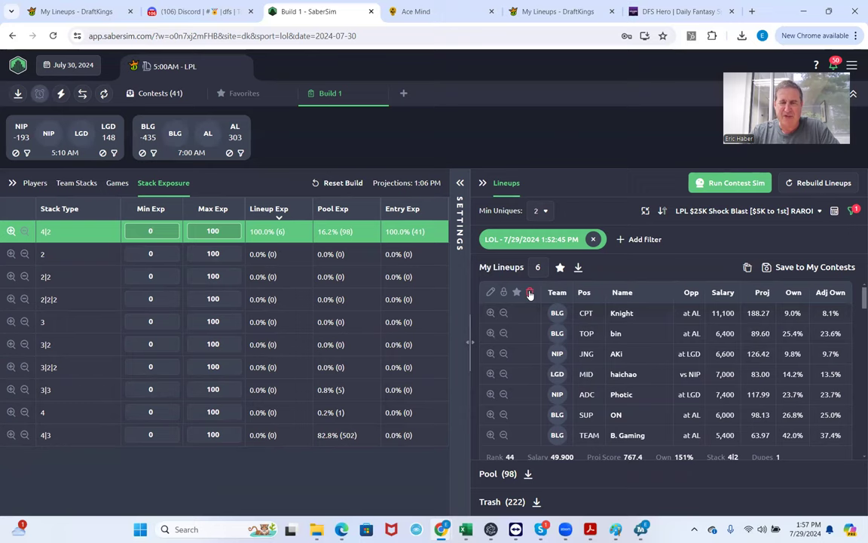
click(530, 293)
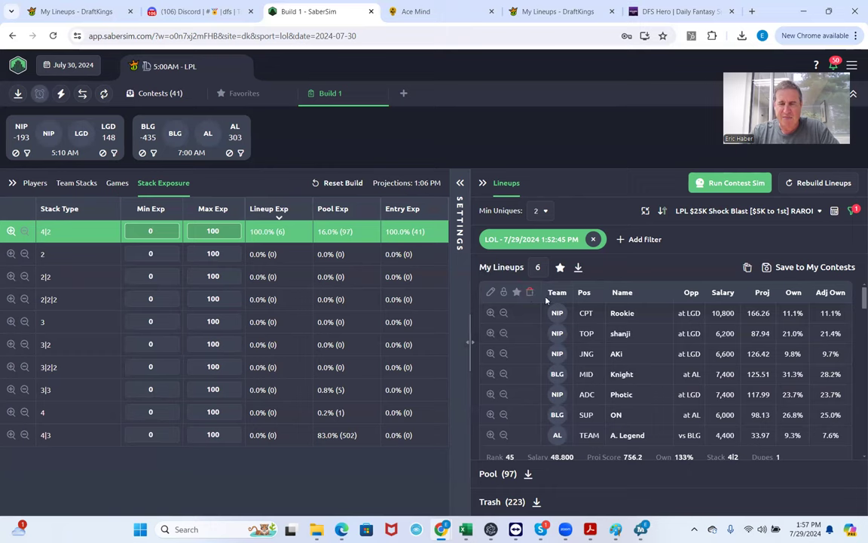
- Trash the 4|2 lineup captained by Photic that uses Rookie at MID, Hope at ADC and ON at SUP
scroll(635, 332, down, 1)
scroll(635, 332, down, 6)
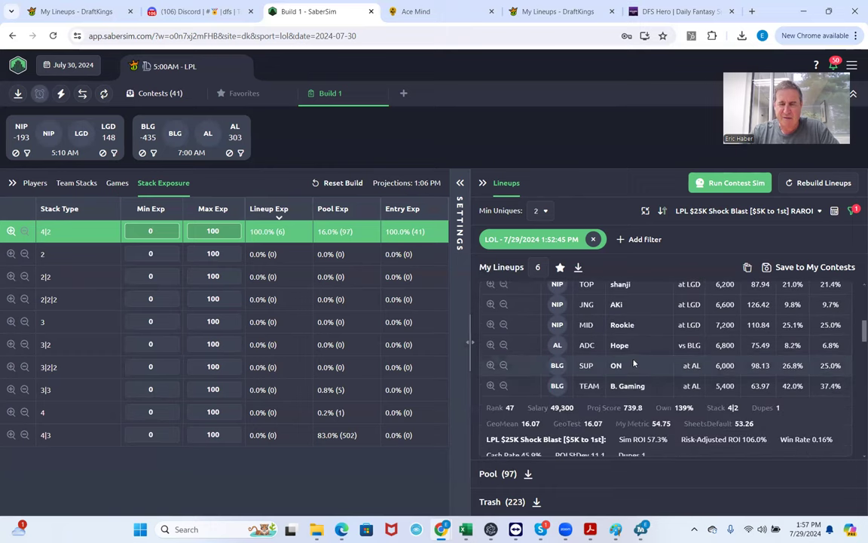
scroll(634, 361, up, 3)
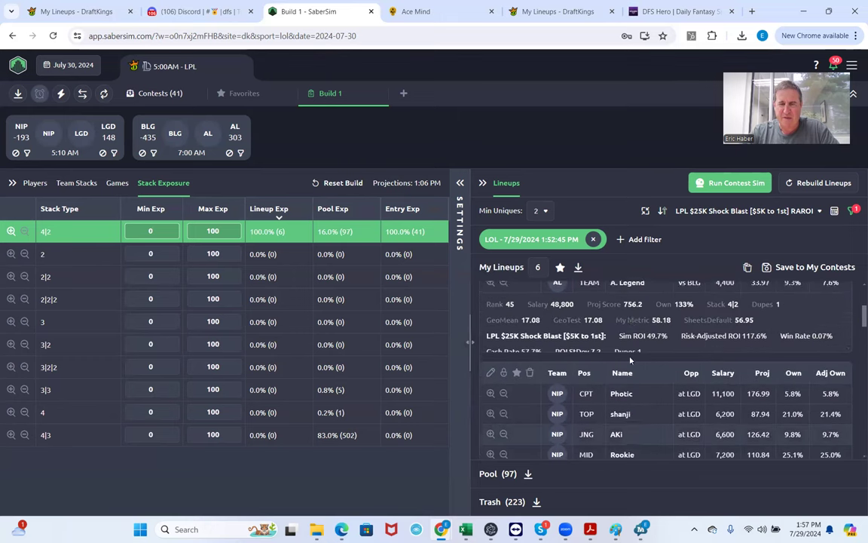
click(530, 412)
scroll(663, 430, down, 2)
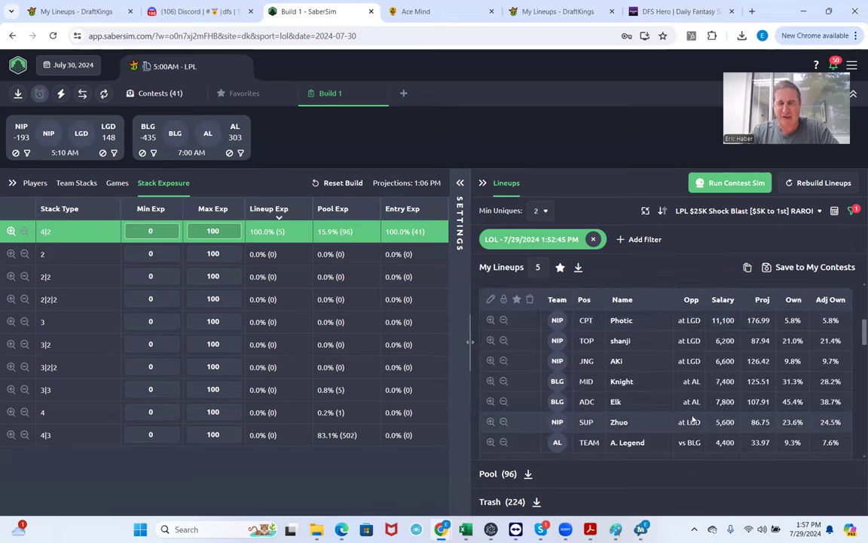
- Review the remaining 4|2 lineups and trash the Photic-captained one with bin at TOP and Hope at ADC
scroll(829, 362, down, 1)
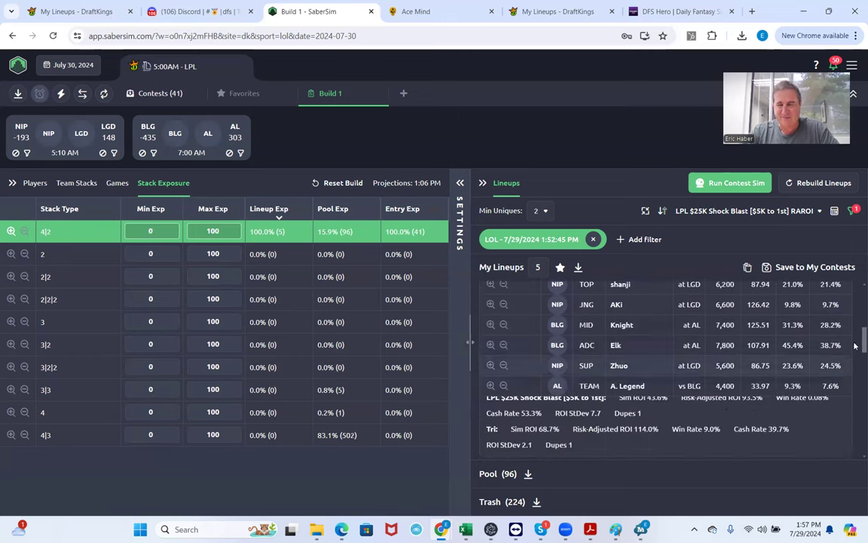
scroll(855, 358, down, 2)
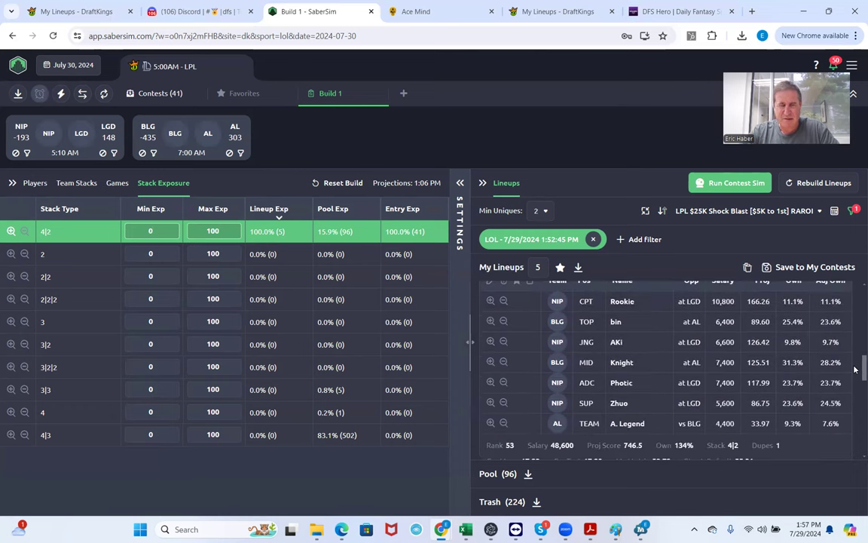
scroll(855, 368, up, 1)
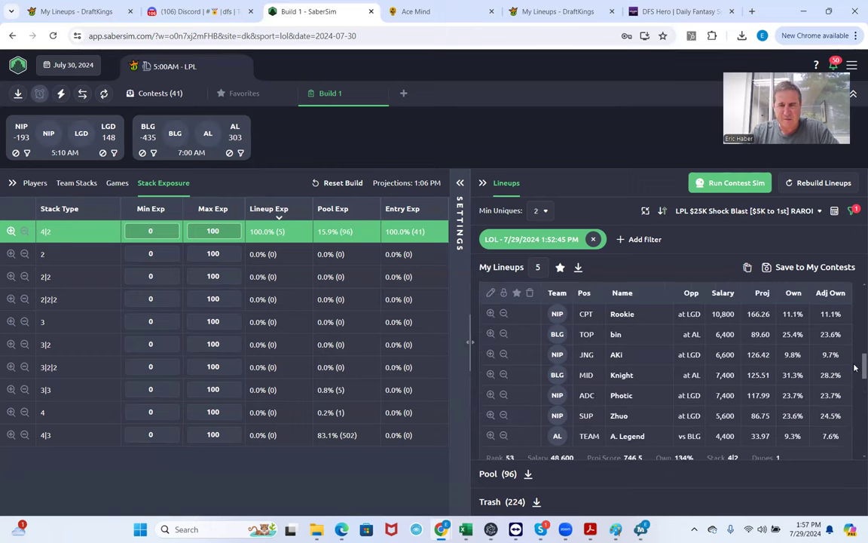
scroll(855, 369, down, 3)
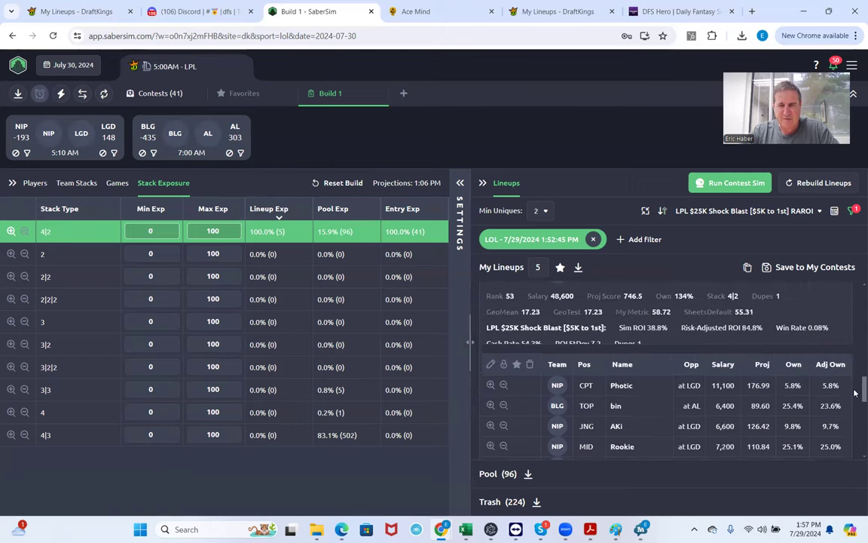
scroll(855, 399, down, 1)
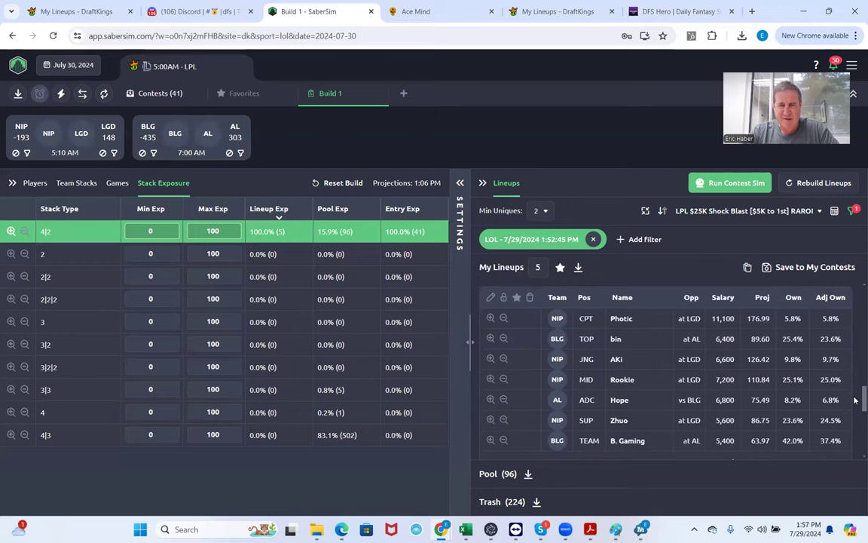
scroll(855, 400, up, 1)
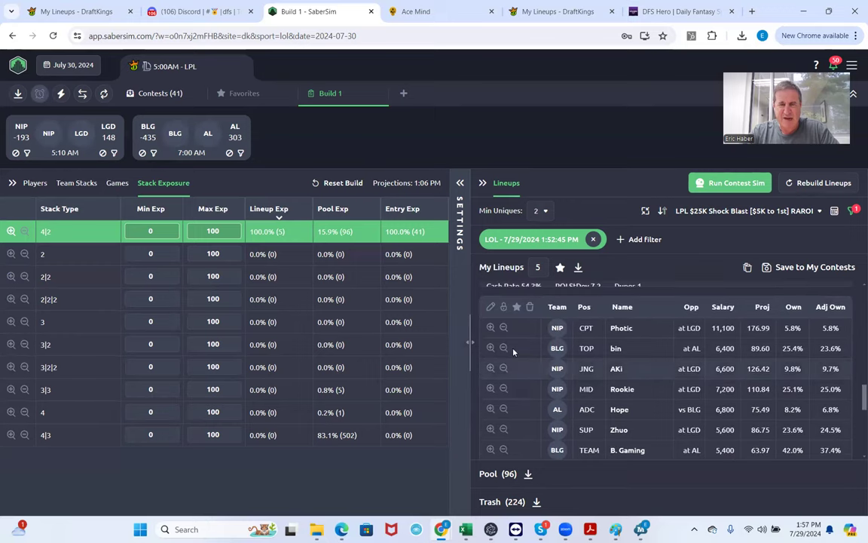
click(531, 308)
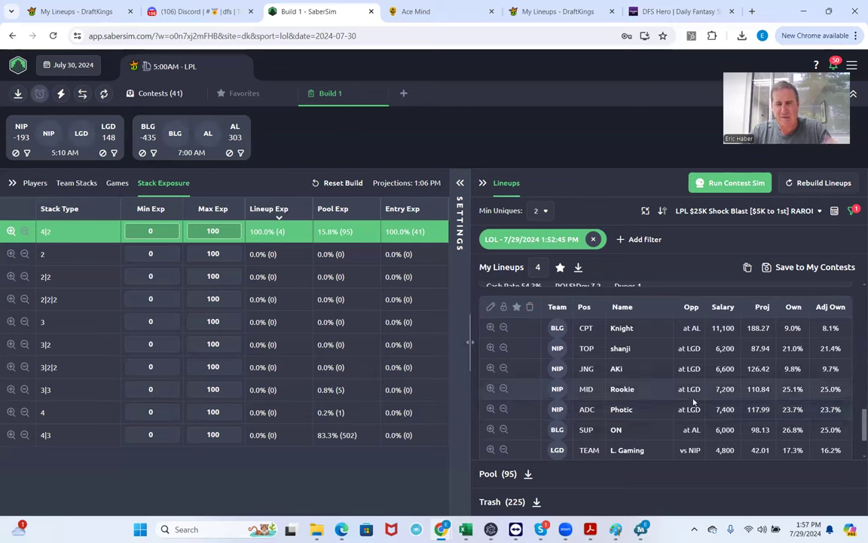
- Check the last 4|2 lineup, restore the full lineup set, and review the team exposures for 4-stacks
scroll(687, 407, down, 1)
scroll(687, 408, down, 2)
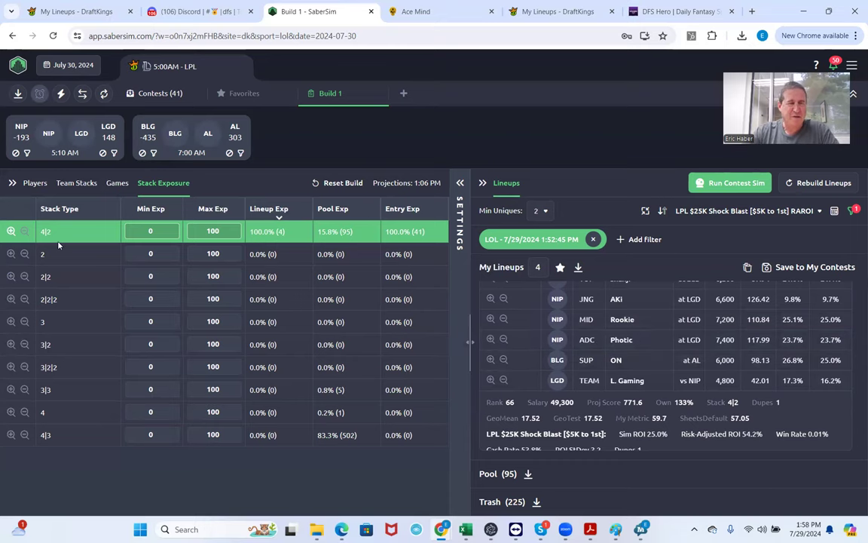
click(12, 231)
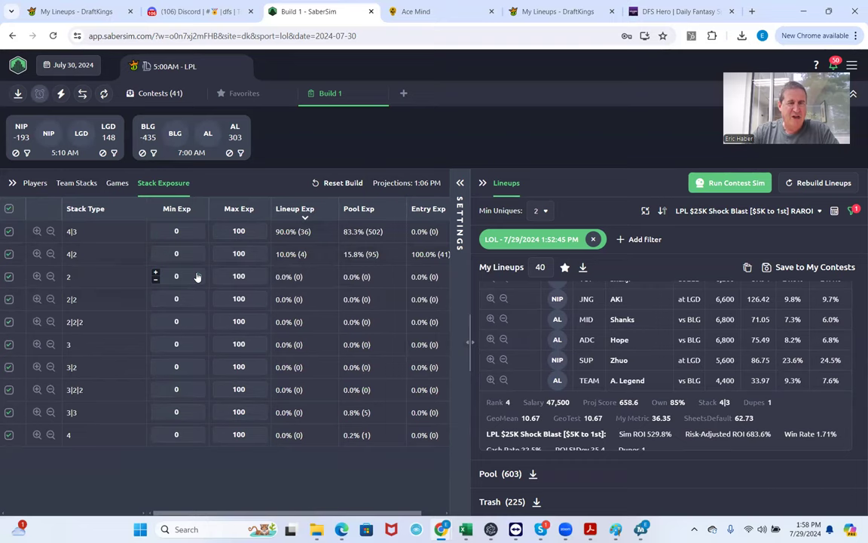
click(75, 184)
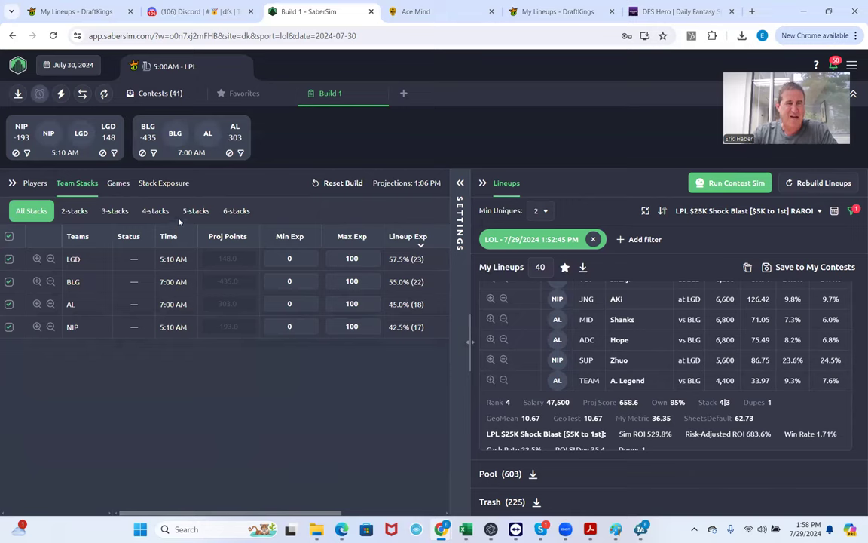
click(153, 211)
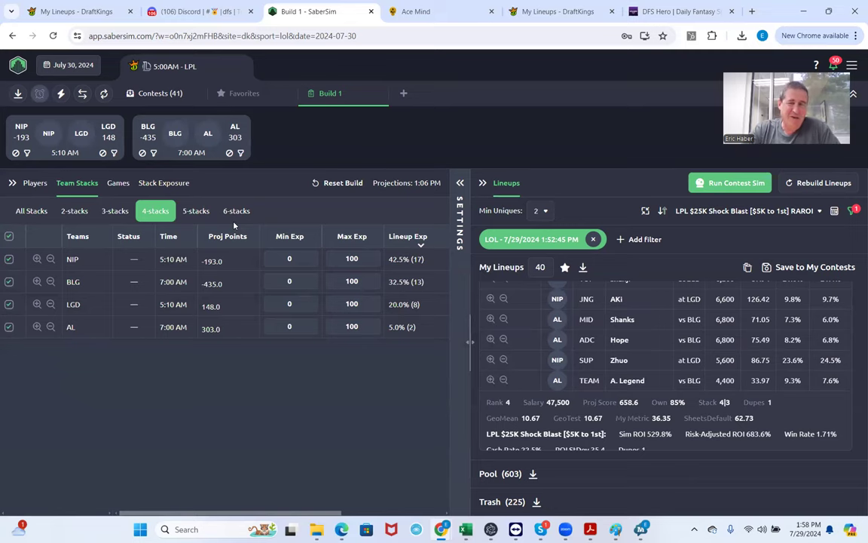
- Save the 40 lineups only to the LPL $25K Shock Blast [$5K to 1st] contest and remove the active LOL lineup filter
click(768, 268)
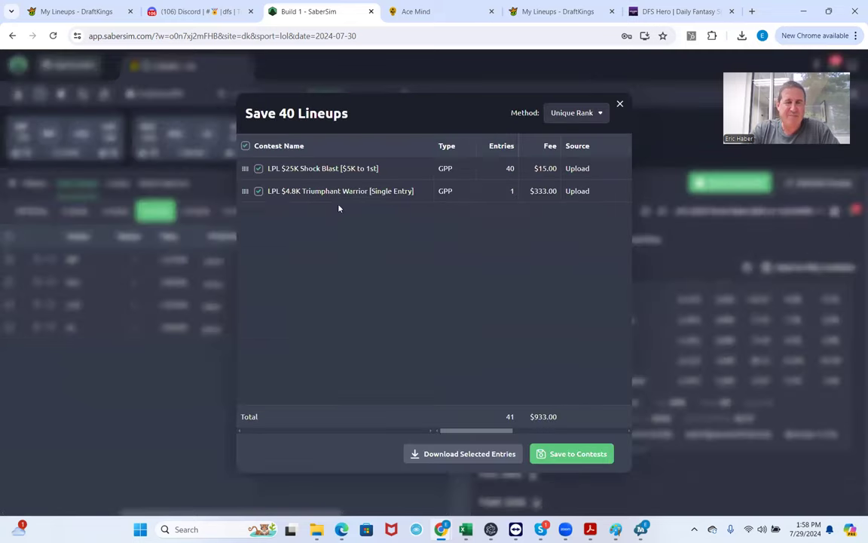
click(258, 191)
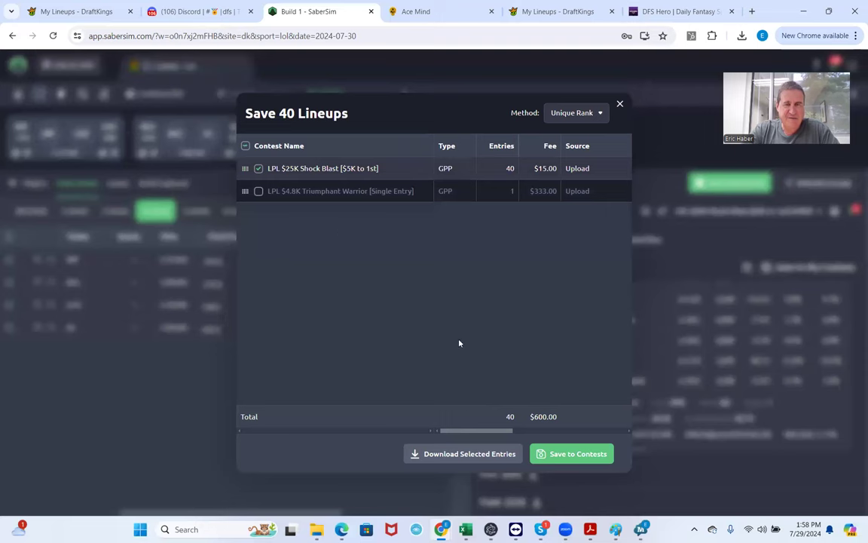
click(555, 461)
click(621, 104)
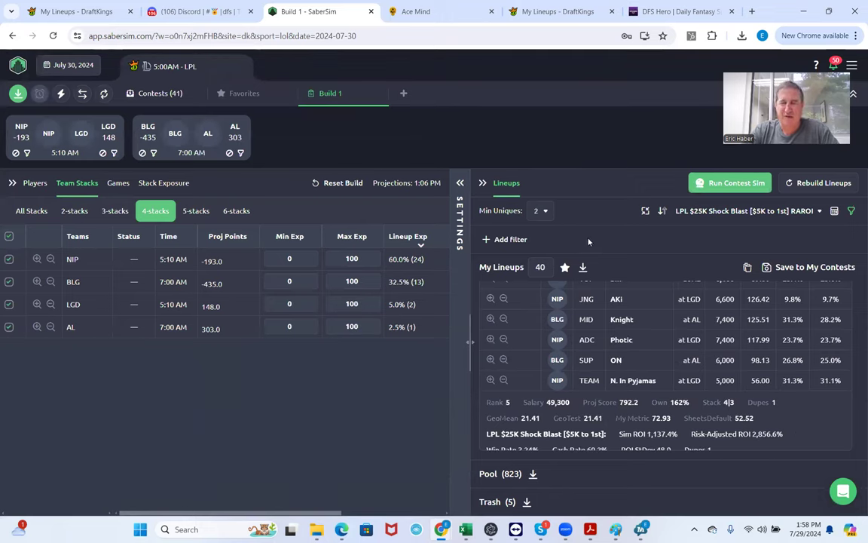
- Sort the lineups by RAROI for the Tri contest
click(706, 213)
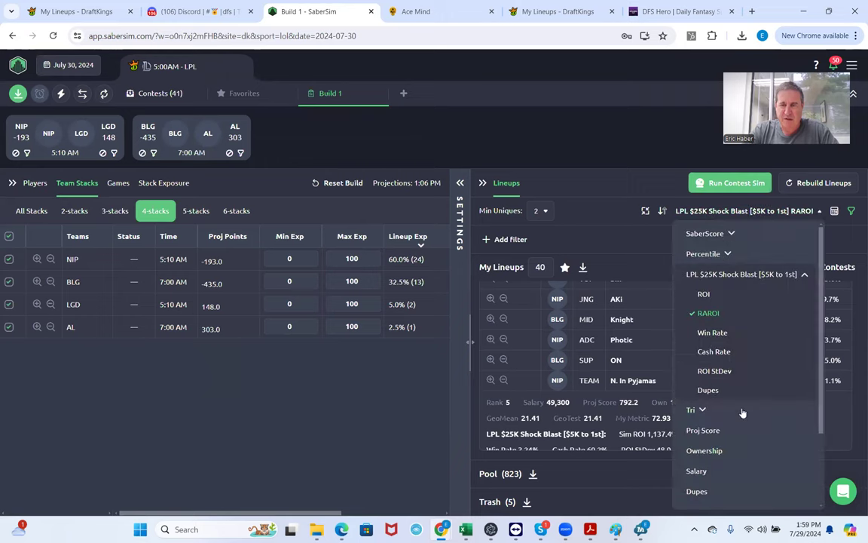
click(694, 411)
click(708, 448)
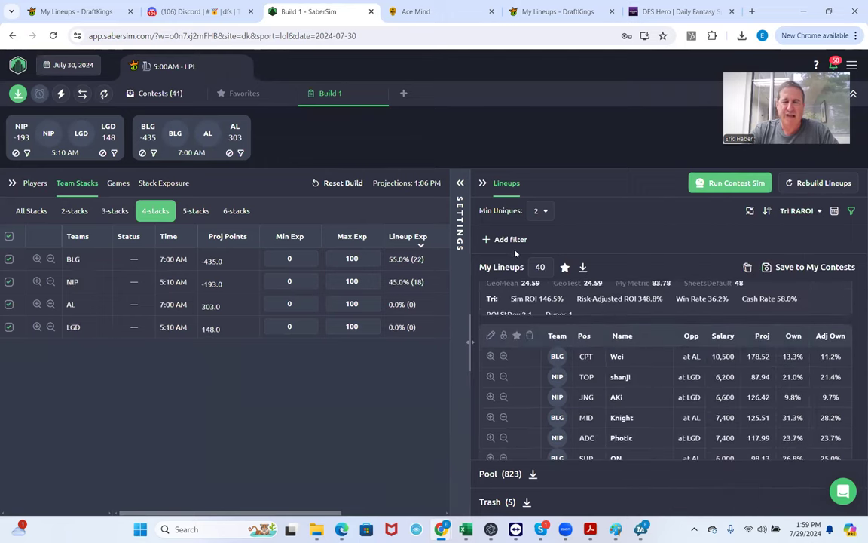
- Examine the top Tri lineups, comparing their players, ownership, GeoMean, sim ROI and win rate
scroll(641, 340, down, 3)
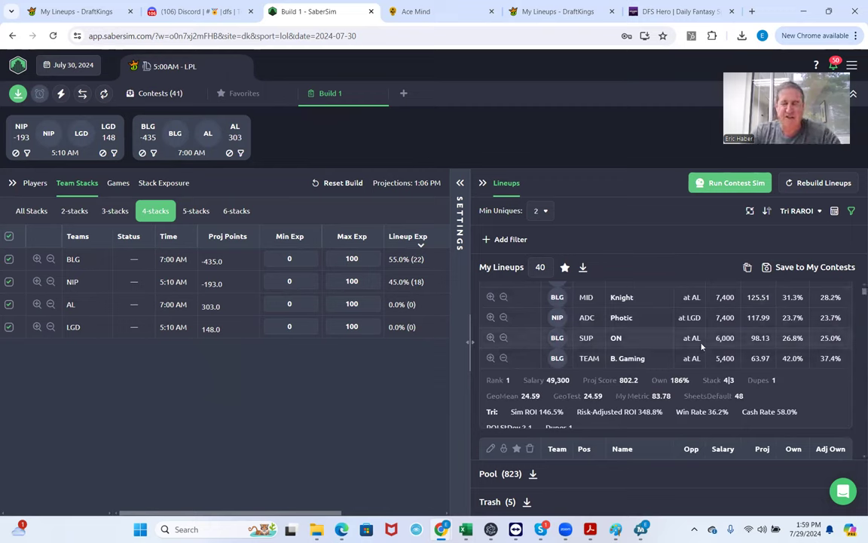
scroll(744, 403, up, 2)
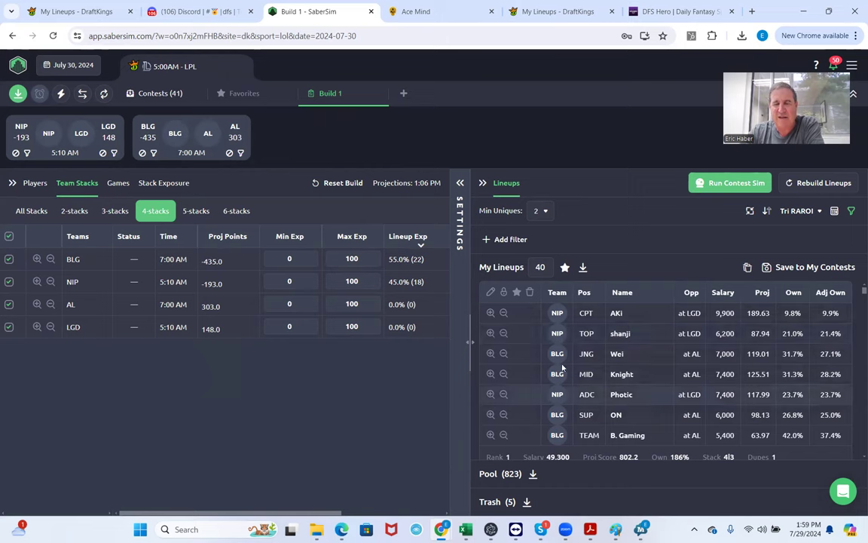
scroll(664, 414, down, 3)
scroll(663, 419, down, 3)
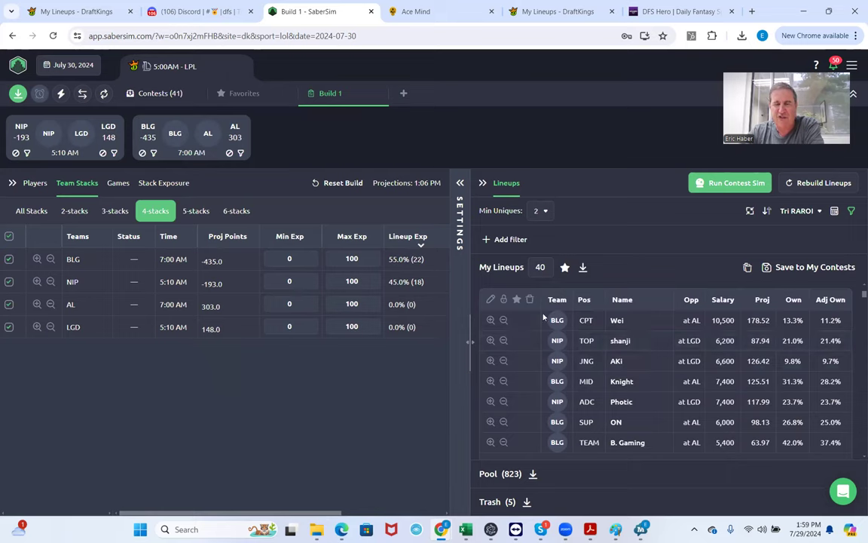
scroll(615, 443, down, 1)
scroll(616, 442, down, 5)
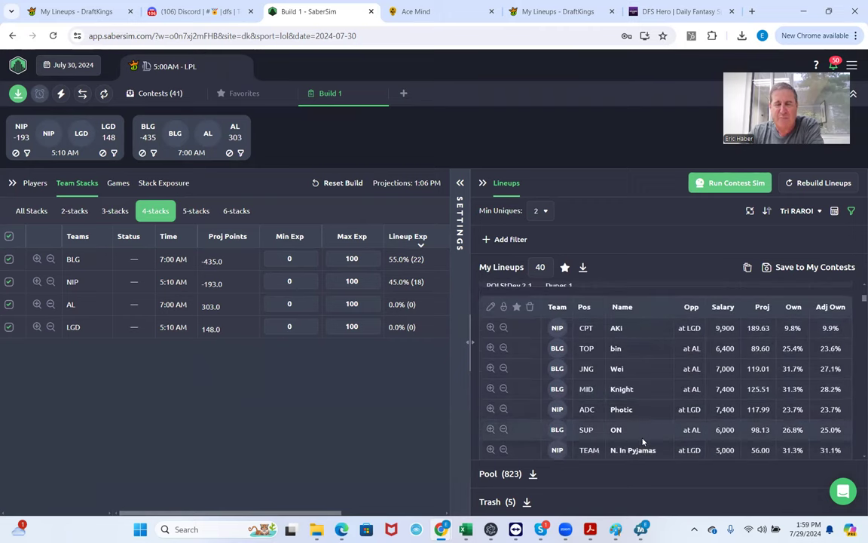
scroll(646, 419, down, 2)
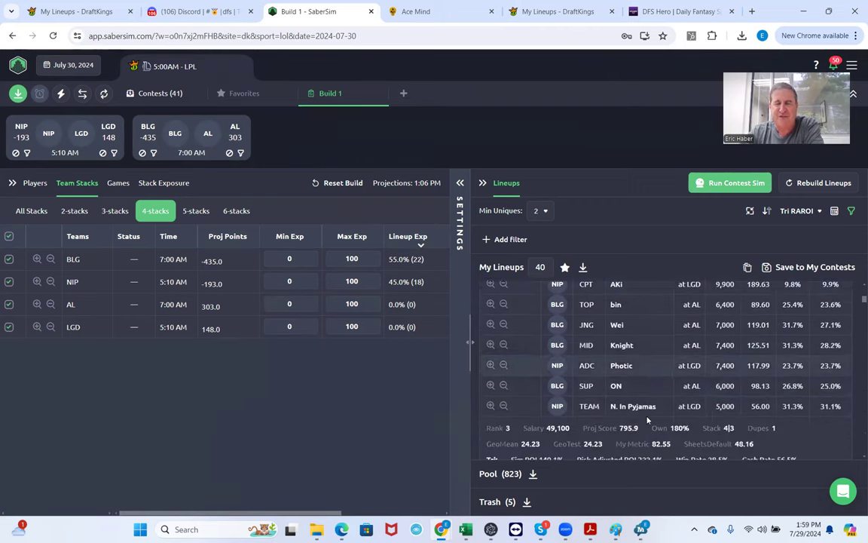
scroll(673, 373, down, 5)
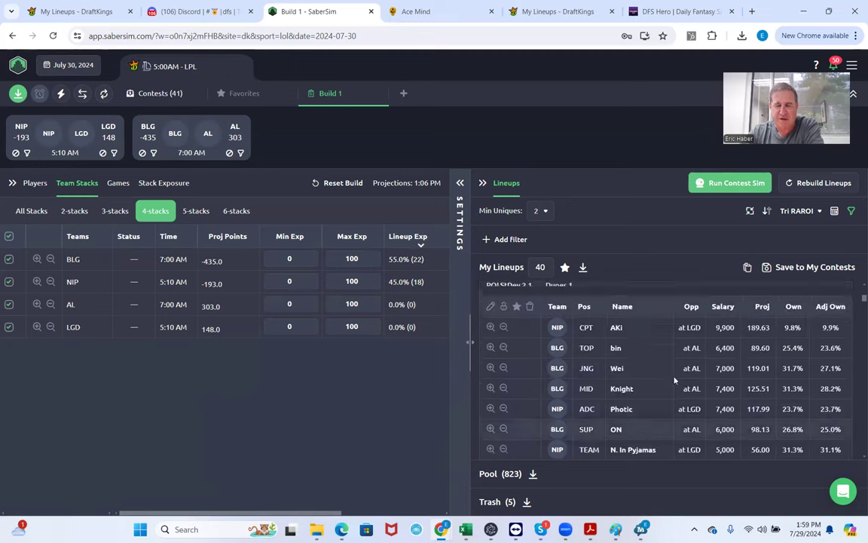
scroll(673, 372, up, 10)
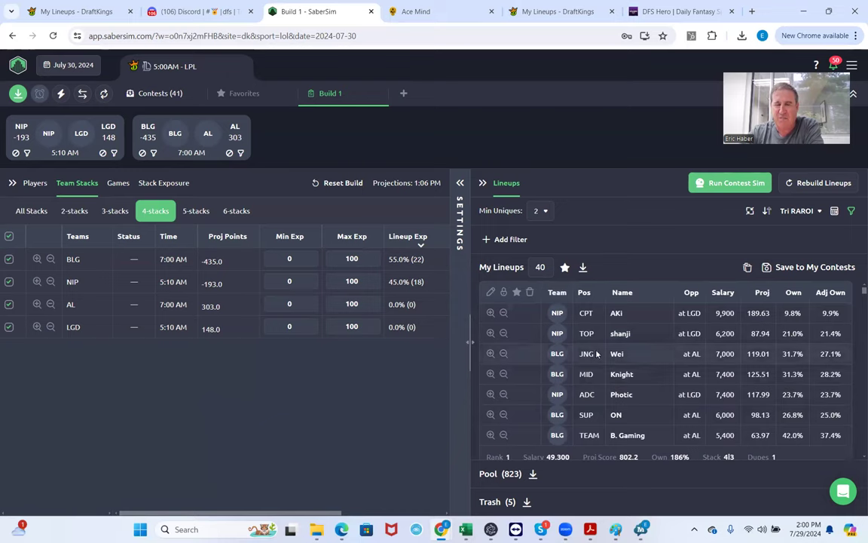
- Add all 40 lineups to the favorites and decline sending them to the trash
click(565, 269)
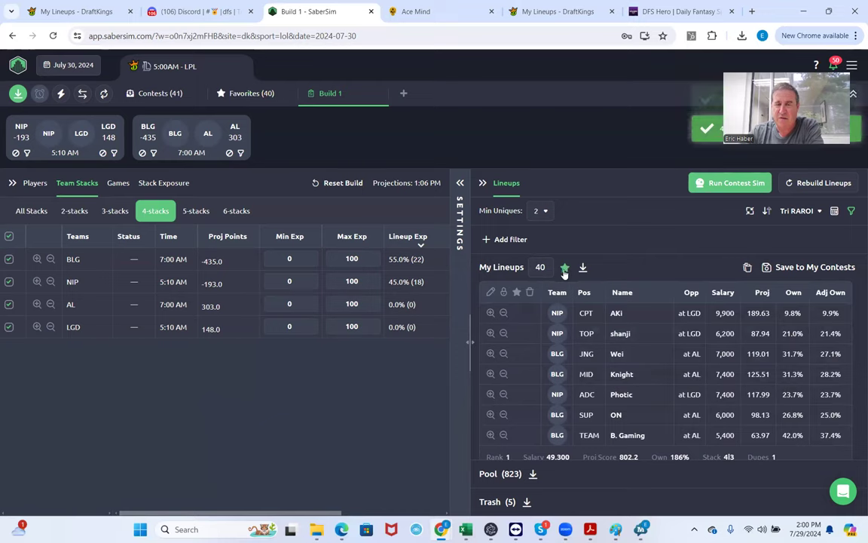
click(747, 267)
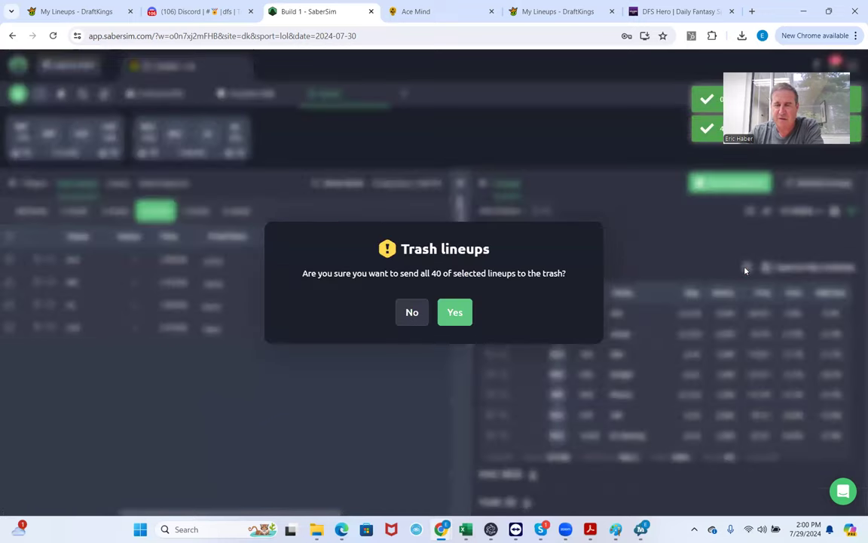
click(412, 312)
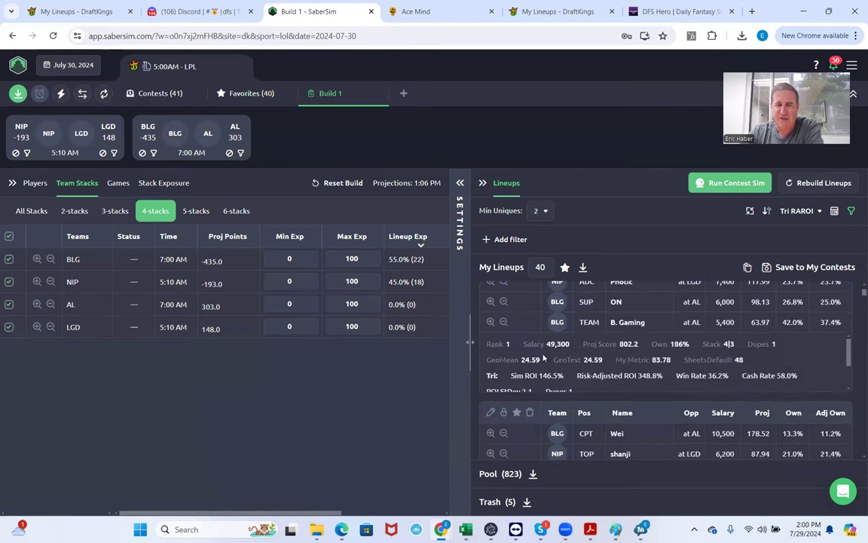
- Trash the two top-ranked Tri lineups, the first captained by AKi and the second by Wei
scroll(544, 364, up, 3)
click(530, 292)
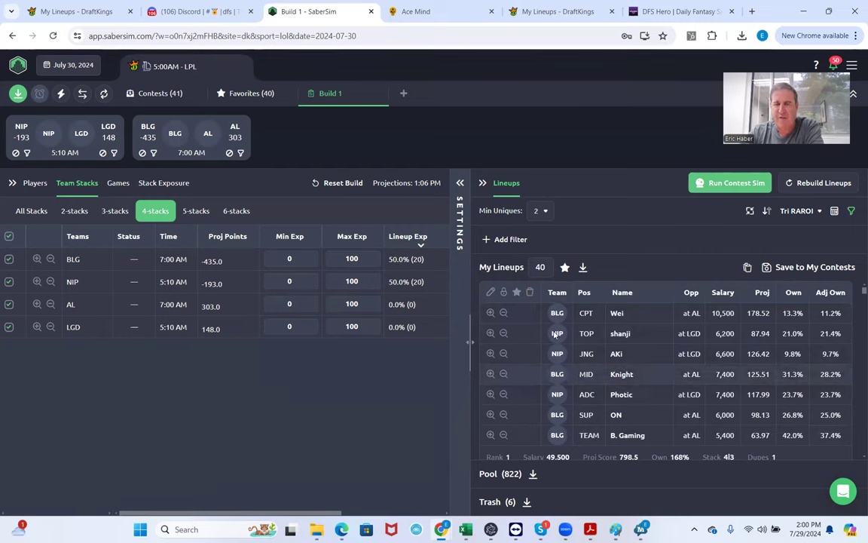
click(529, 293)
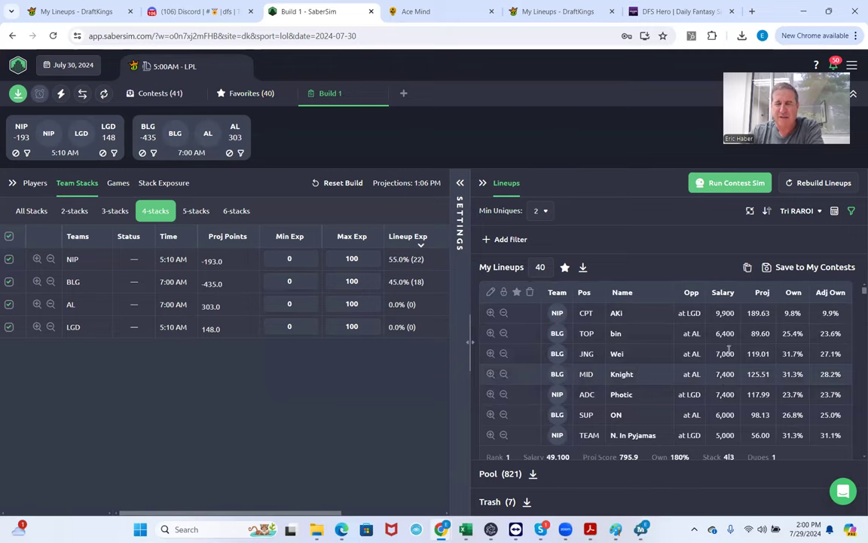
- Save the top lineup only to the LPL $4.8K Triumphant Warrior [Single Entry] contest, excluding the Shock Blast
click(767, 270)
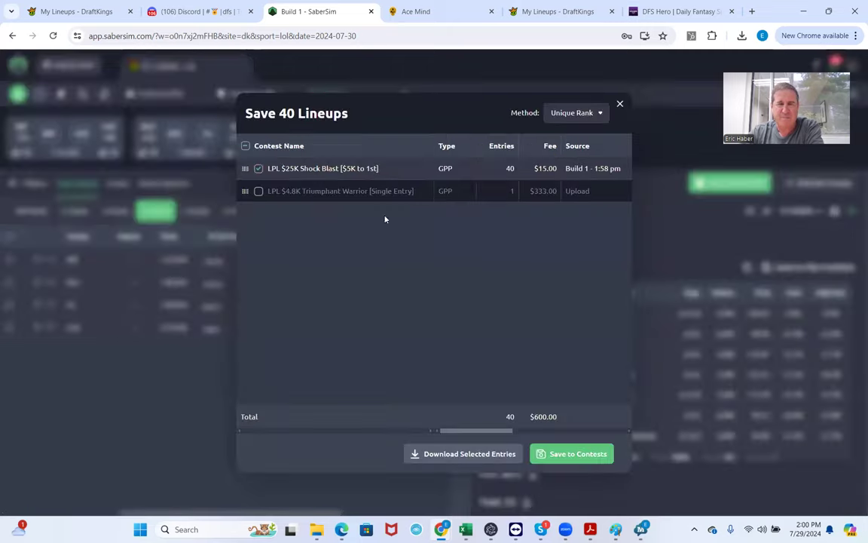
click(260, 169)
click(258, 192)
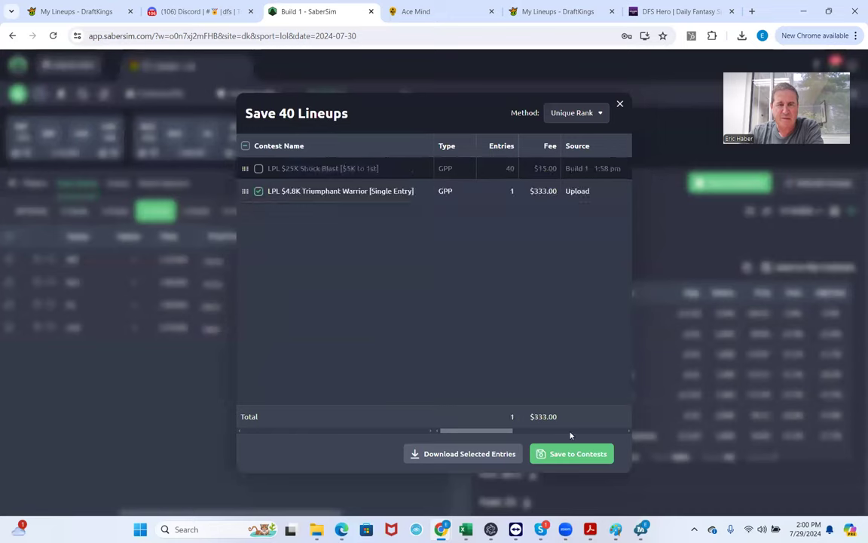
click(619, 103)
- Export the saved entries and upload entries_dk_lol_2024-07-30_500am_lpl.csv on the DraftKings Edit Entries page
click(18, 96)
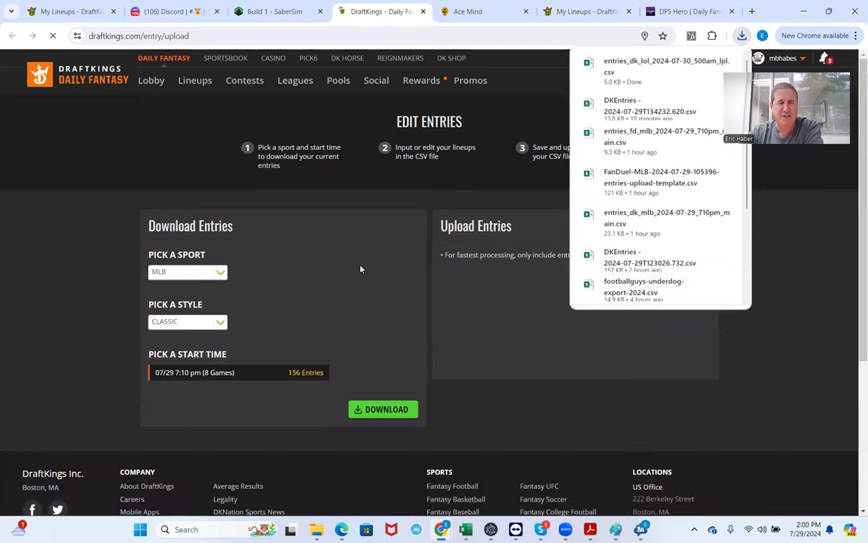
click(677, 223)
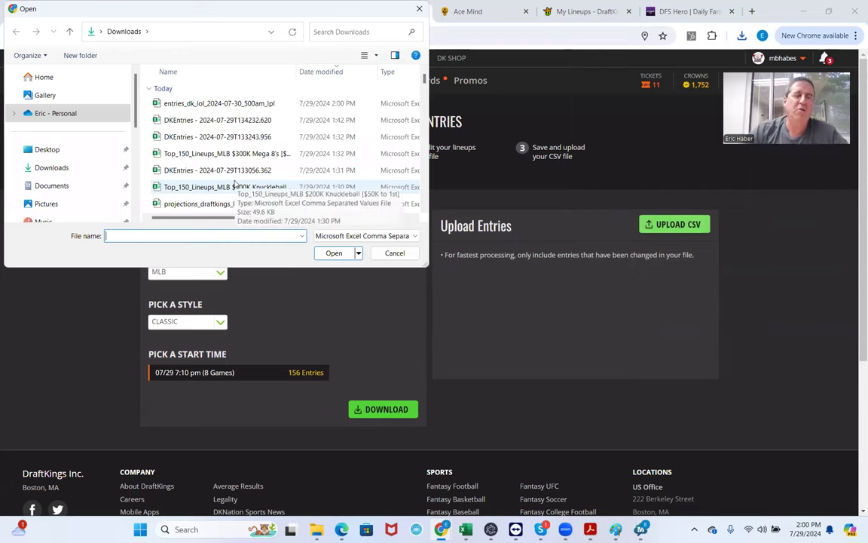
click(219, 103)
click(335, 253)
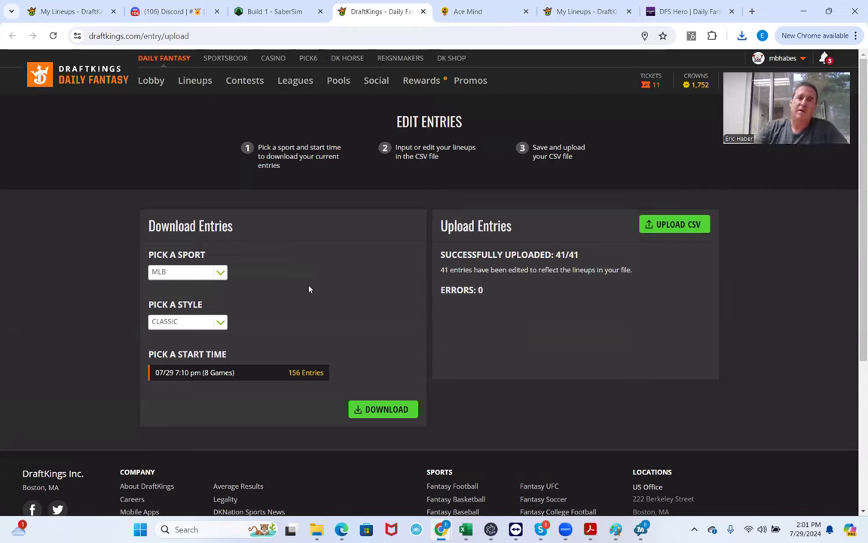
- Open the DFS Contest Analyzer at sports-projections.com/dfs-contest-analyzer/ in place of the DraftKings upload page
click(226, 35)
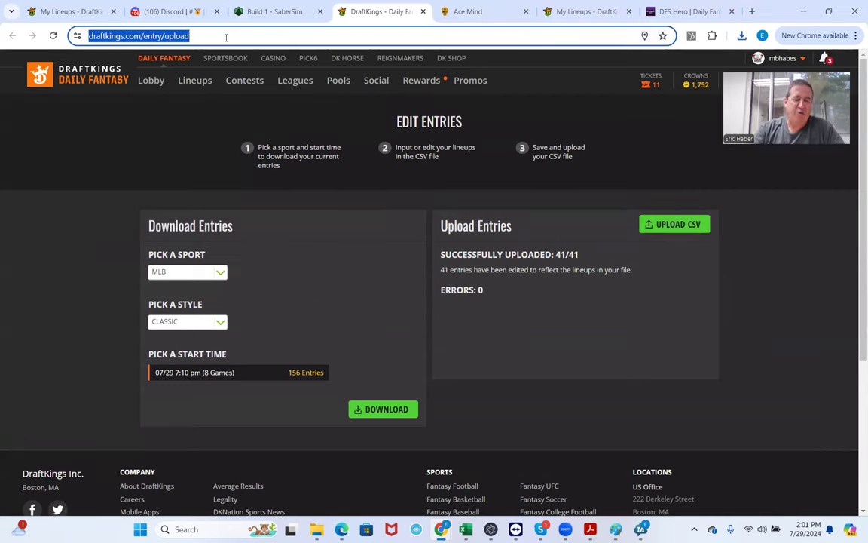
text(sports-projectio)
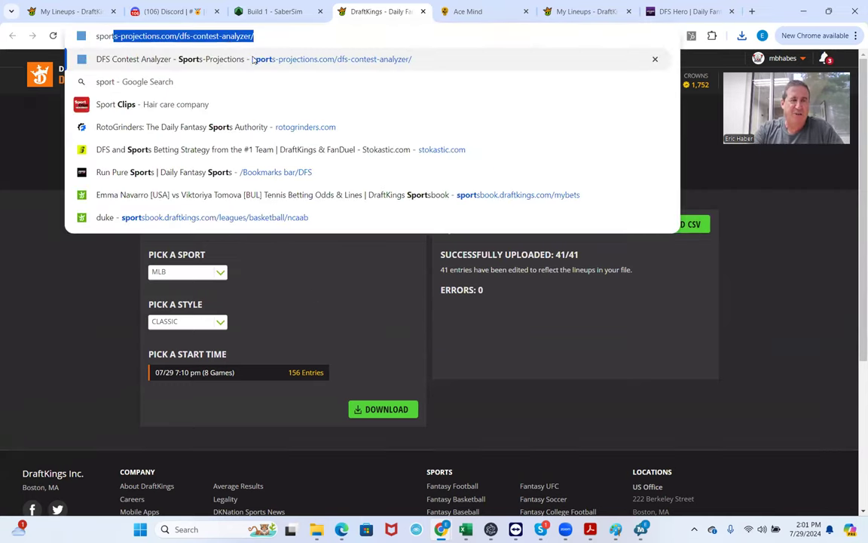
key(Return)
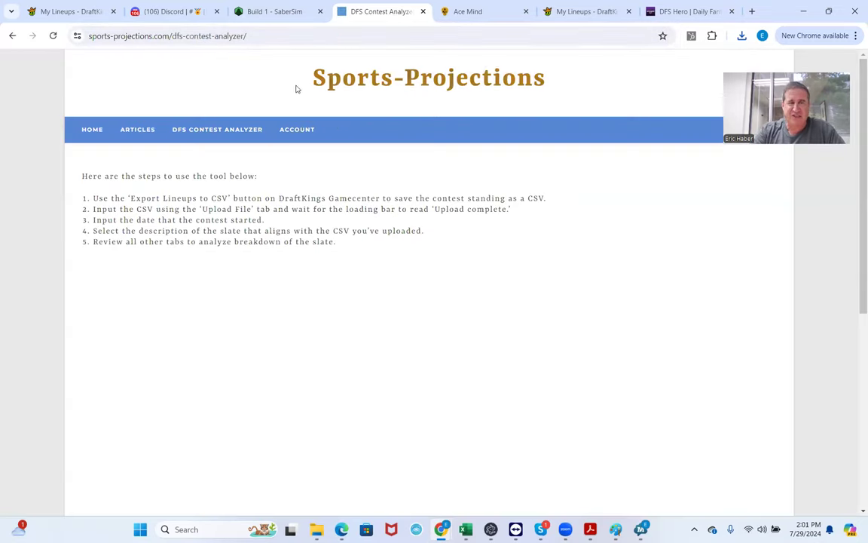
- Set the analyzer's contest type to LOL and open the choice of contest names for 2024-07-29
scroll(463, 297, down, 3)
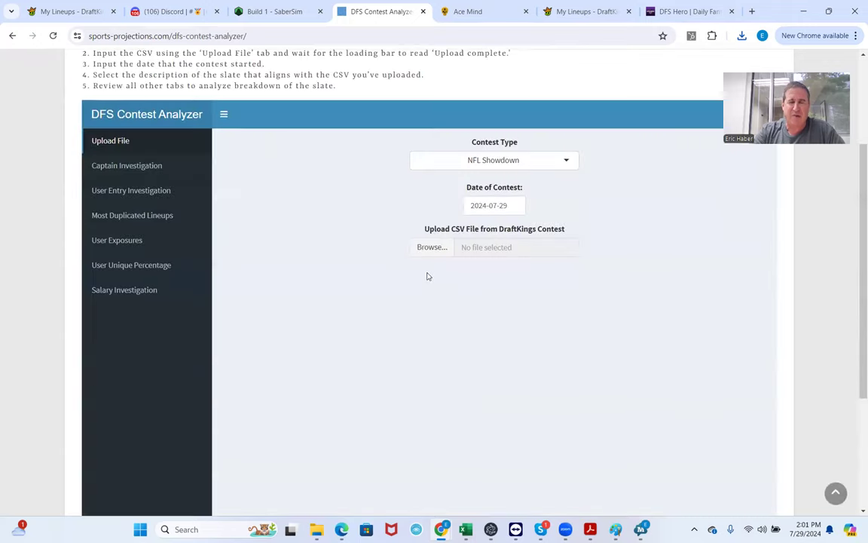
click(500, 205)
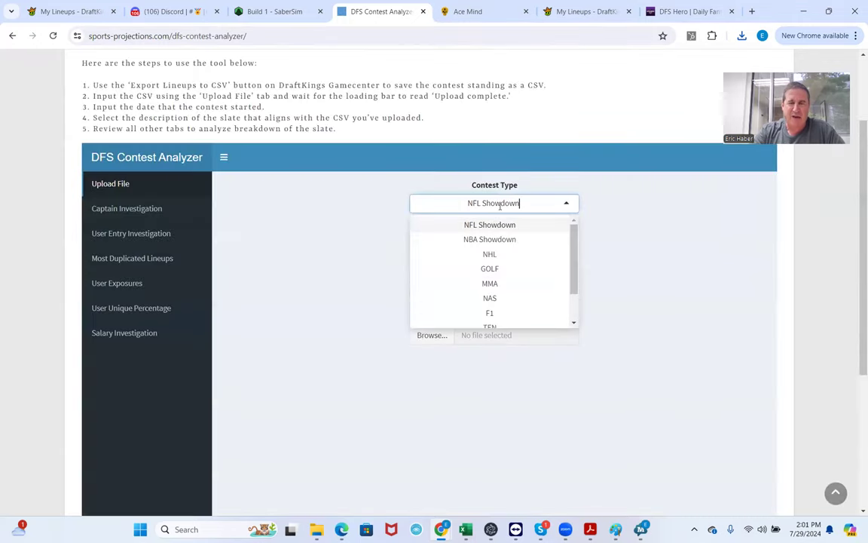
scroll(574, 269, down, 3)
click(513, 317)
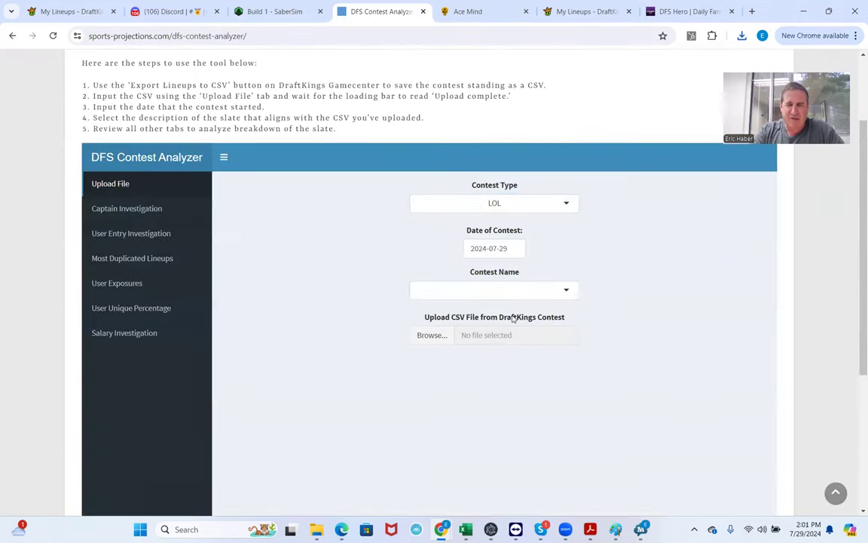
click(515, 289)
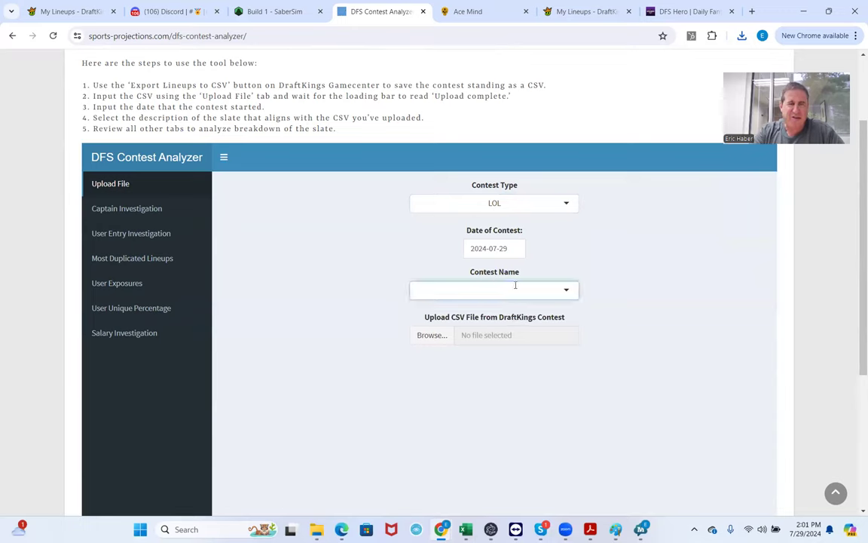